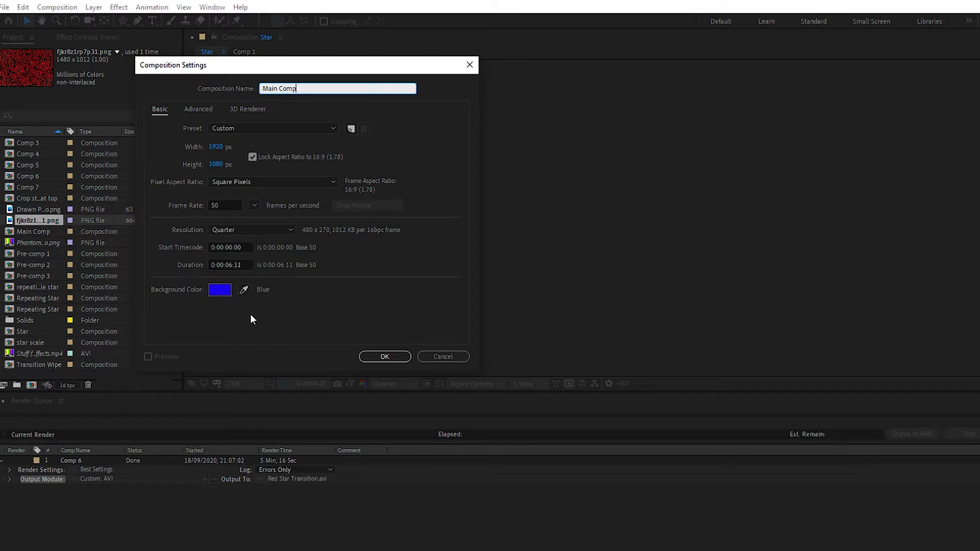
Step: Create Main Comp with a violet background colour
left_click(219, 290)
mouse_move(131, 317)
left_mouse_down()
mouse_move(88, 306)
mouse_move(4, 346)
mouse_move(10, 327)
mouse_move(21, 366)
mouse_move(48, 344)
mouse_move(71, 296)
left_mouse_up()
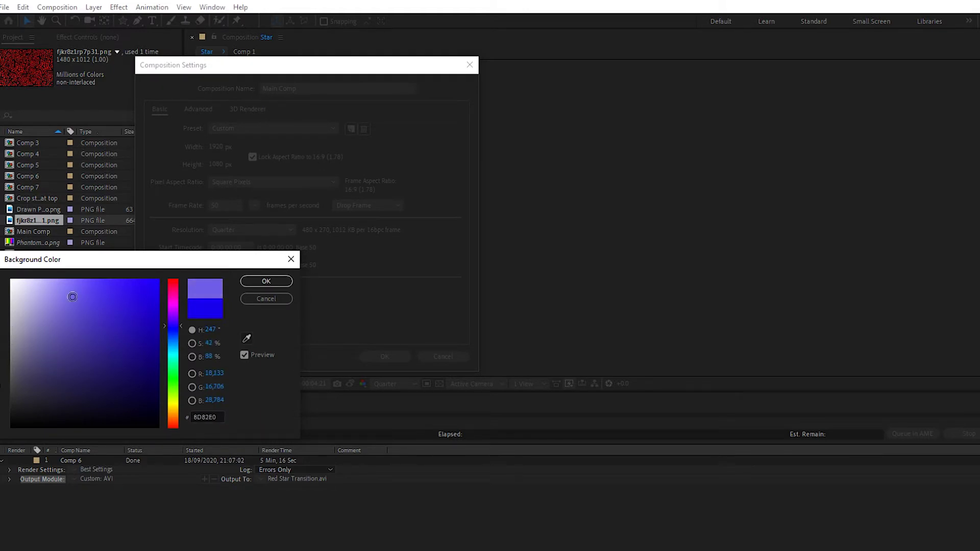
left_click(265, 281)
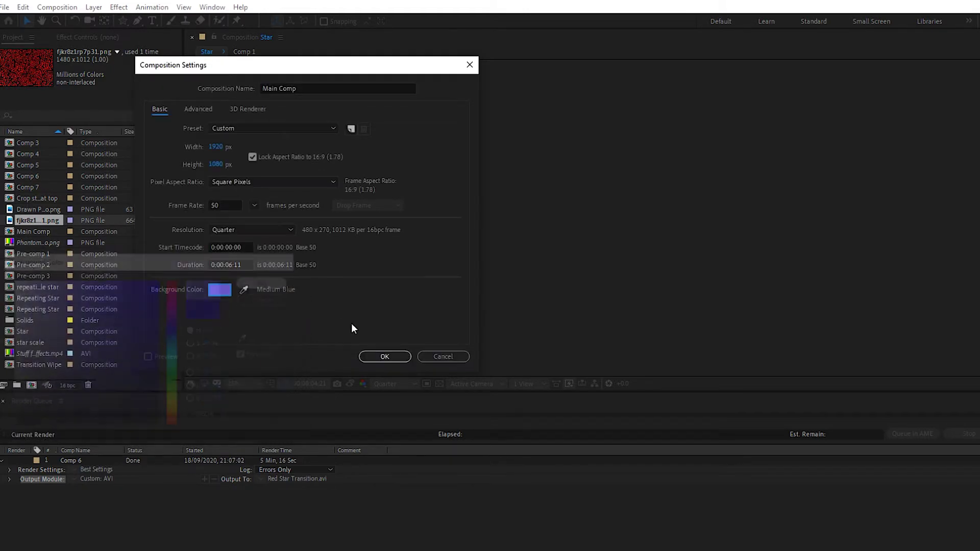
left_click(388, 356)
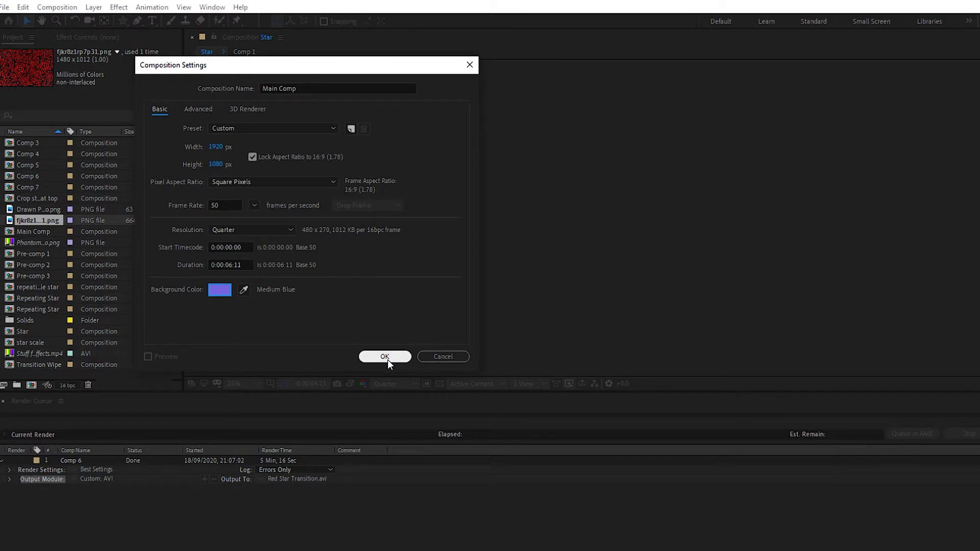
left_click(388, 359)
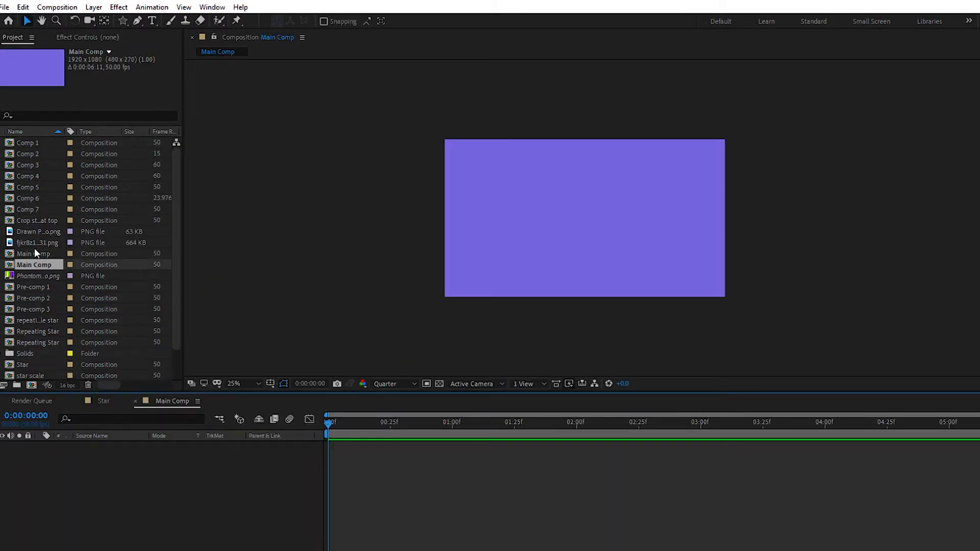
Step: Add the red star PNG to Main Comp and scale it to 131% to fill the frame
left_click(51, 242)
left_click_drag(35, 242, 400, 448)
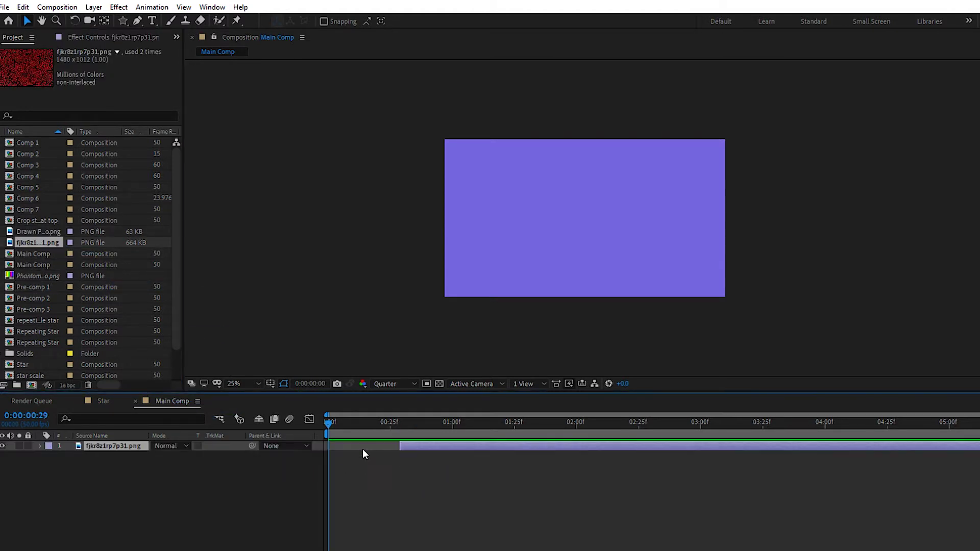
left_click(405, 437)
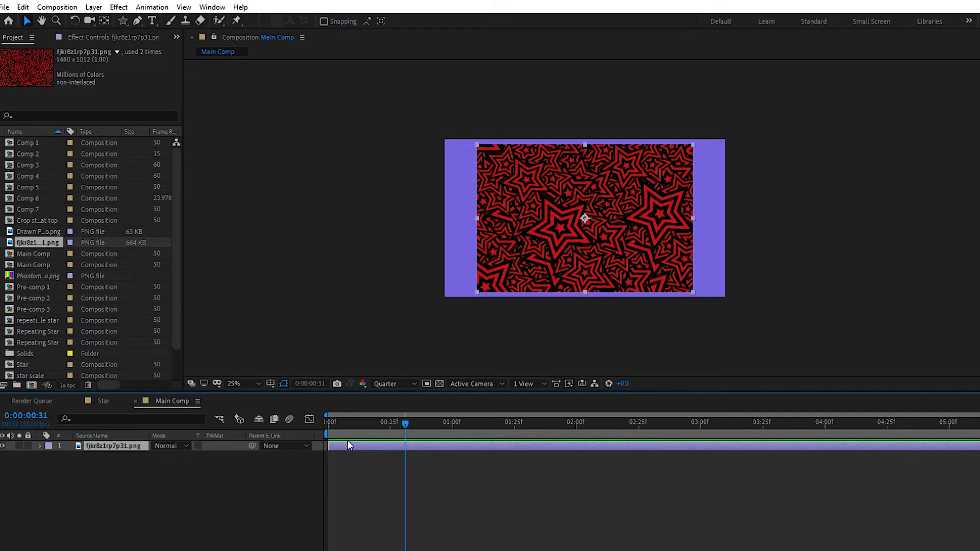
key("s")
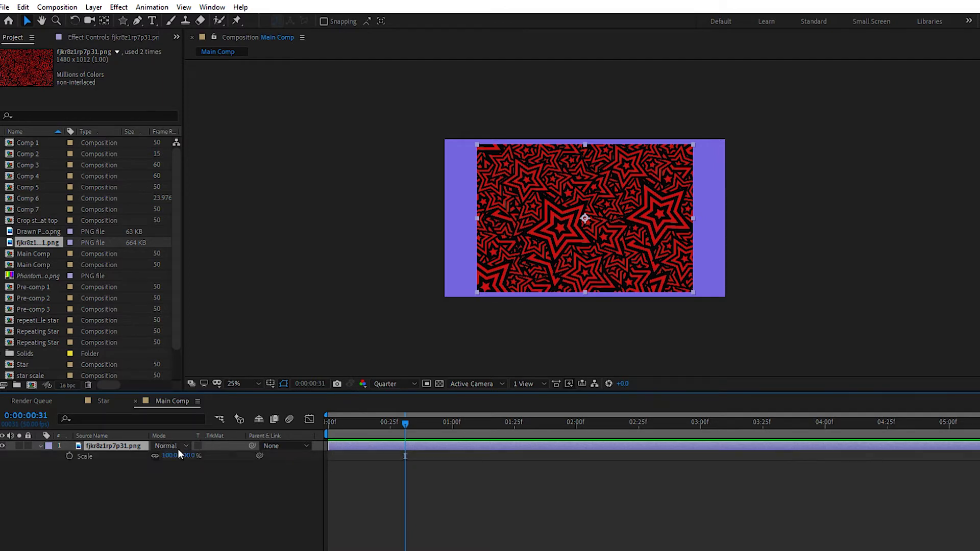
left_click_drag(174, 455, 194, 454)
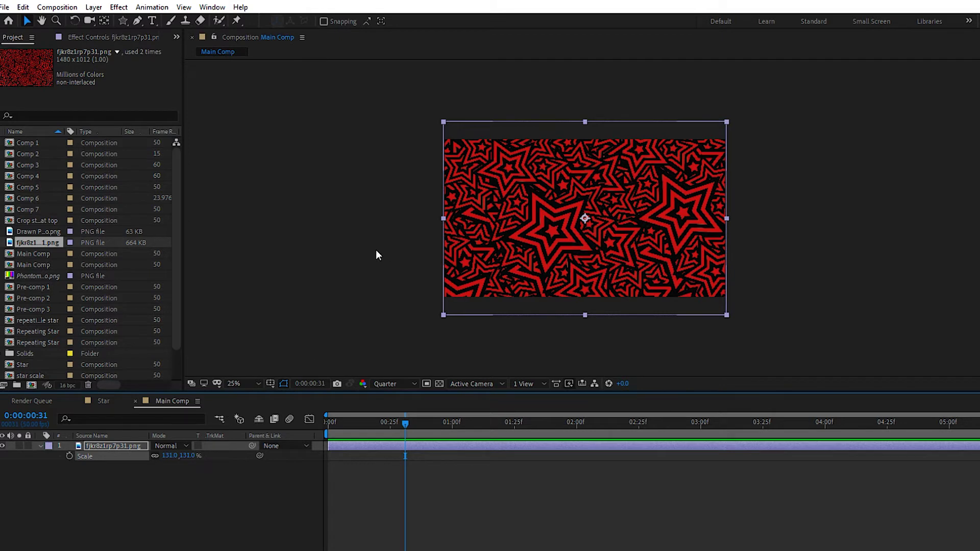
left_click(334, 247)
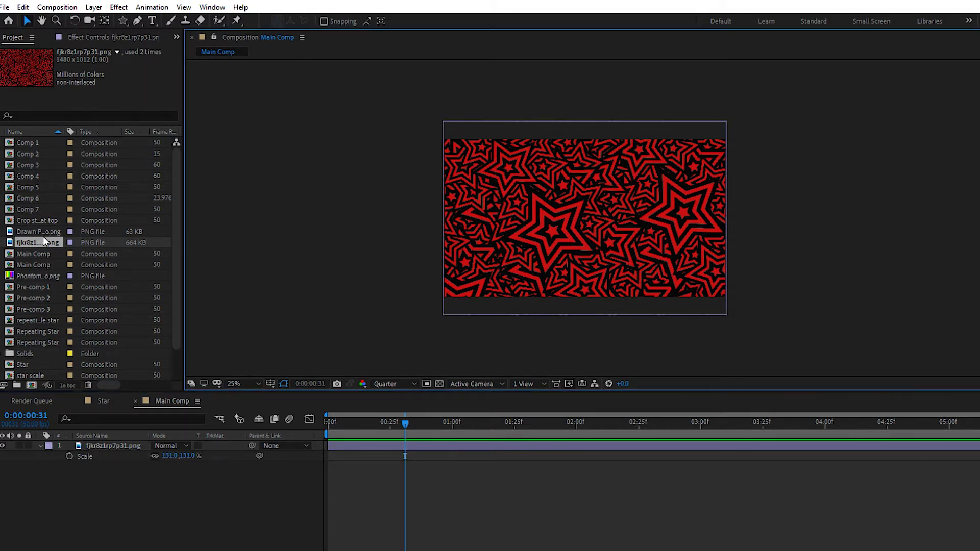
scroll(79, 340, "down", 1)
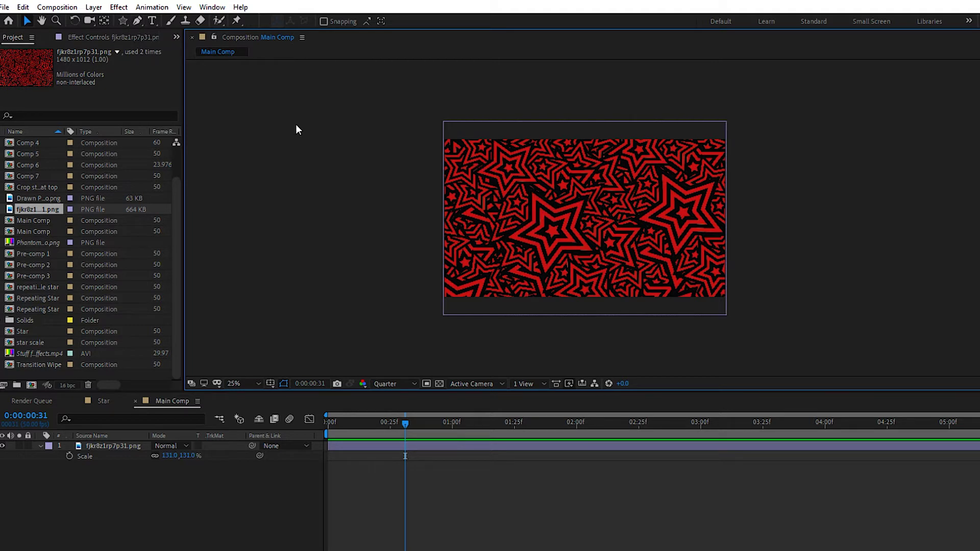
Step: Draw a star shape with the Star tool and shift it slightly down and right
left_click(125, 23)
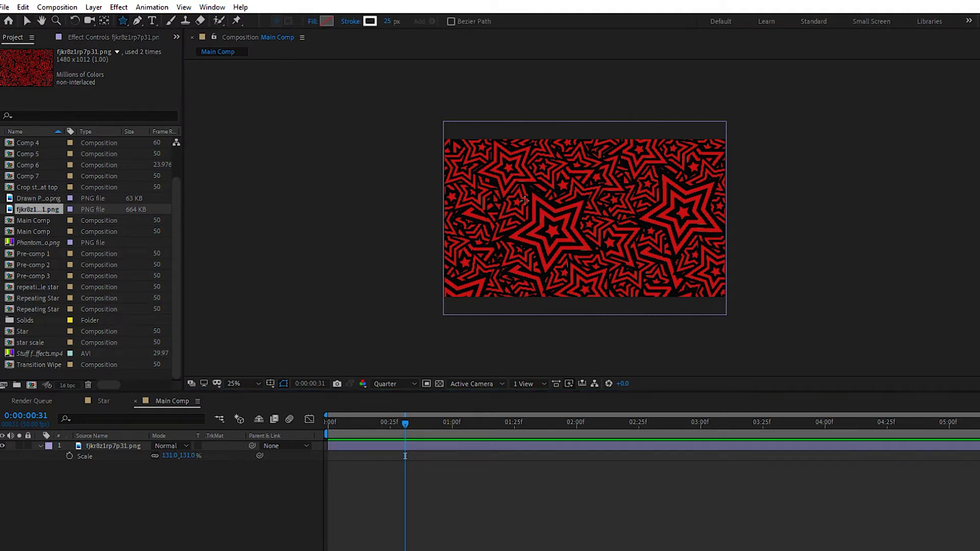
left_click_drag(528, 192, 528, 163)
mouse_move(546, 217)
left_mouse_down()
mouse_move(579, 237)
mouse_move(550, 146)
mouse_move(548, 170)
mouse_move(552, 156)
left_mouse_up()
key("ctrl+z")
left_click(26, 21)
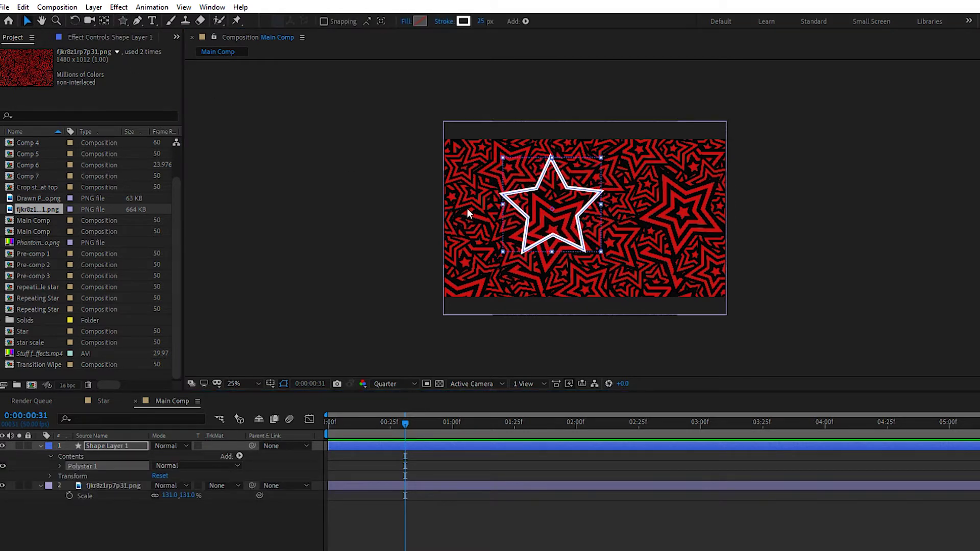
left_click_drag(522, 212, 539, 233)
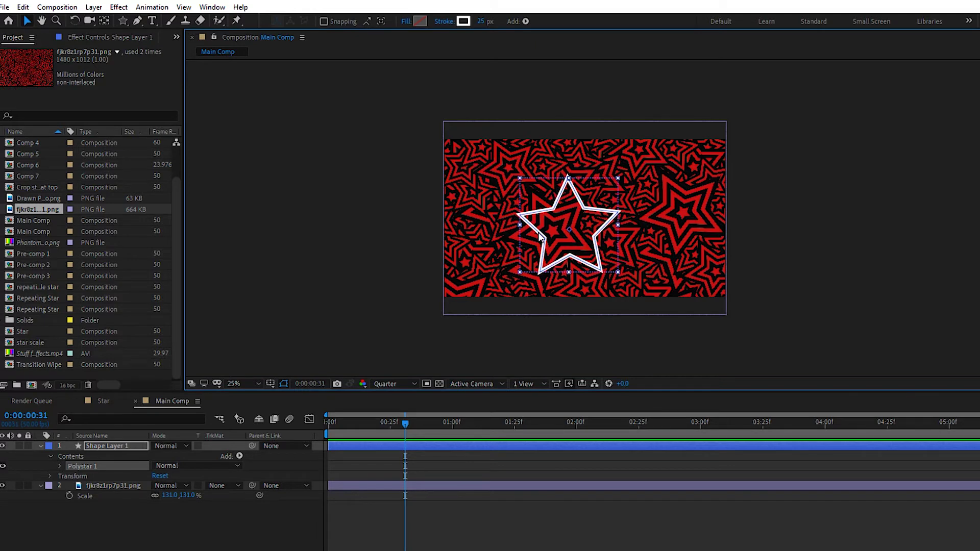
Step: Slide the red star image layer off to the right of the frame
left_click(488, 255)
left_click_drag(488, 255, 685, 277)
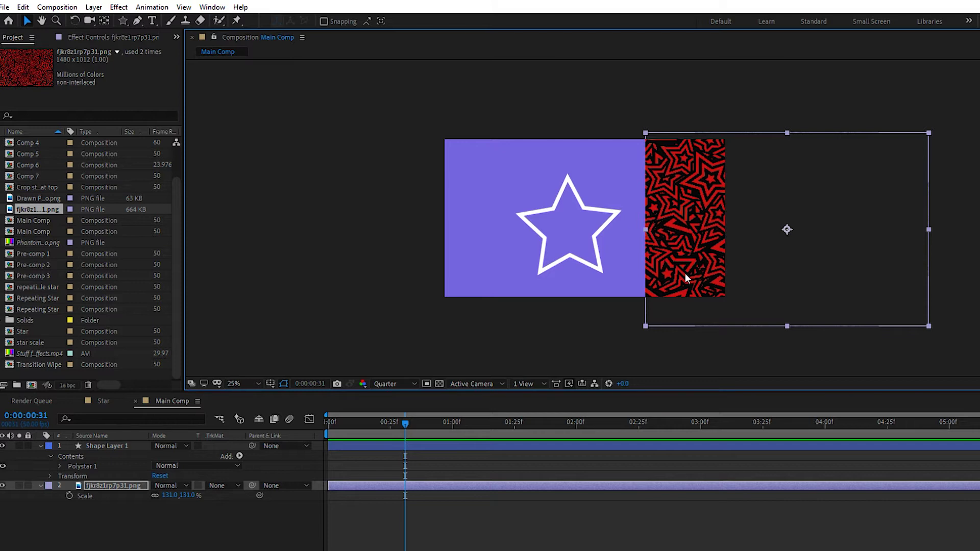
left_click(556, 202)
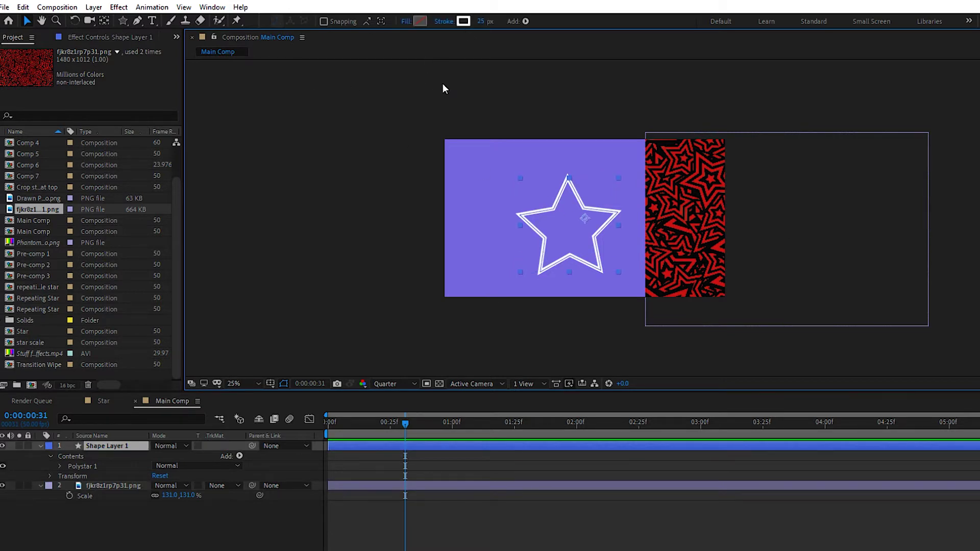
left_click(698, 190)
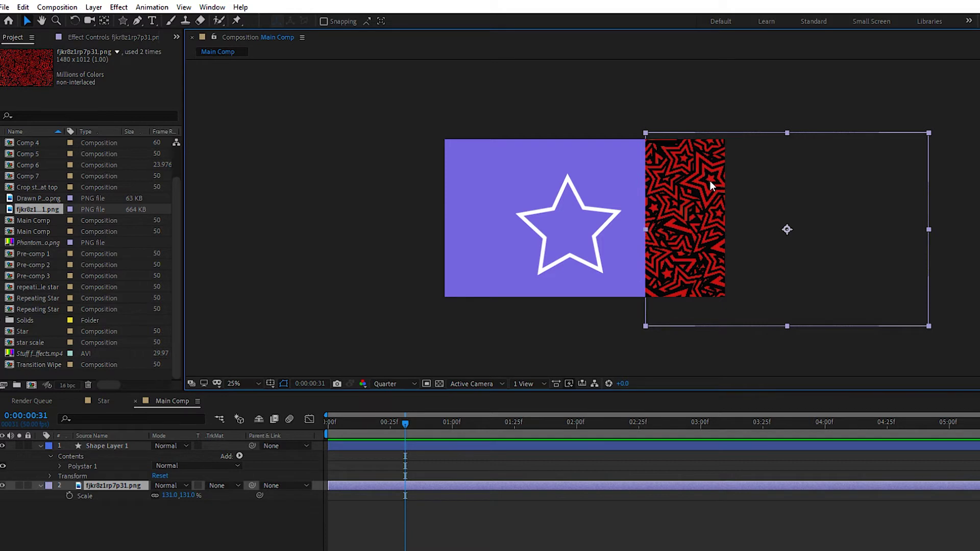
left_click(571, 188)
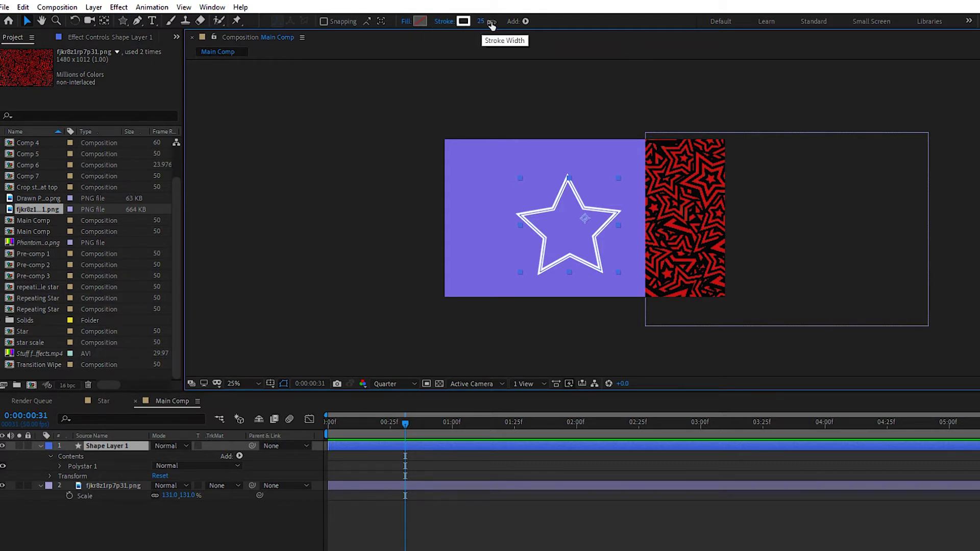
Step: Give the star a black (000000) outline and duplicate Shape Layer 1
left_click(463, 22)
type("000000")
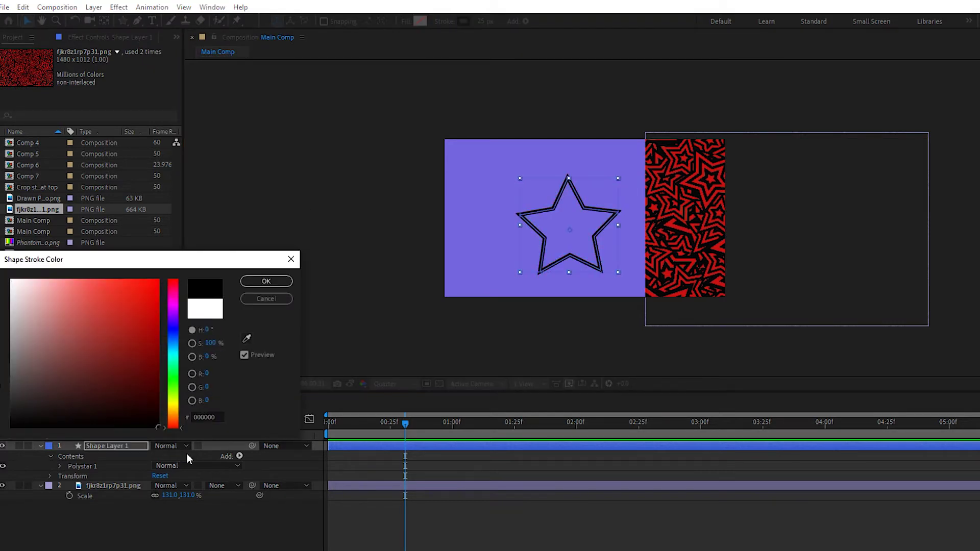
left_click(266, 281)
left_click(120, 448)
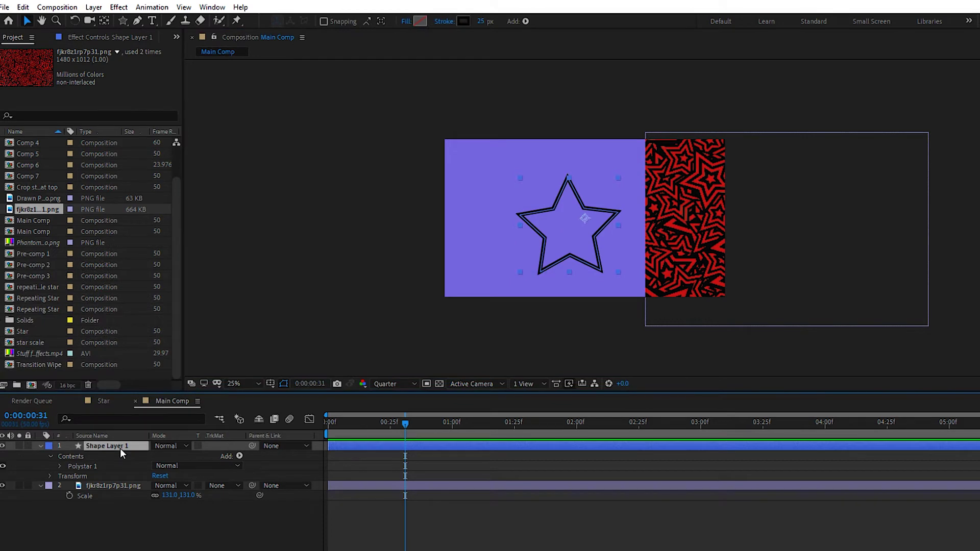
key("ctrl+d")
left_click(23, 8)
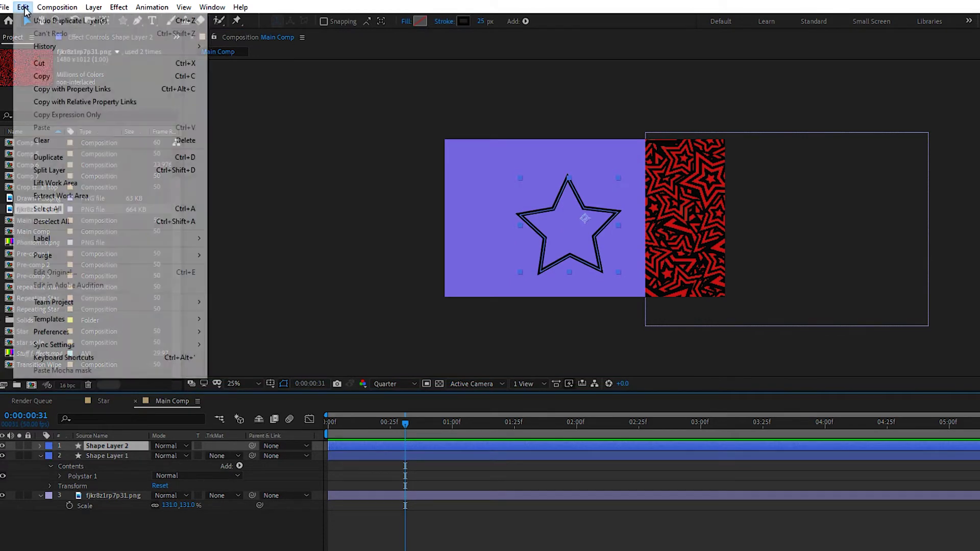
left_click(123, 512)
Step: Shrink Shape Layer 2's star and change its outline colour to white
left_click(107, 449)
key("s")
left_click_drag(170, 456, 163, 455)
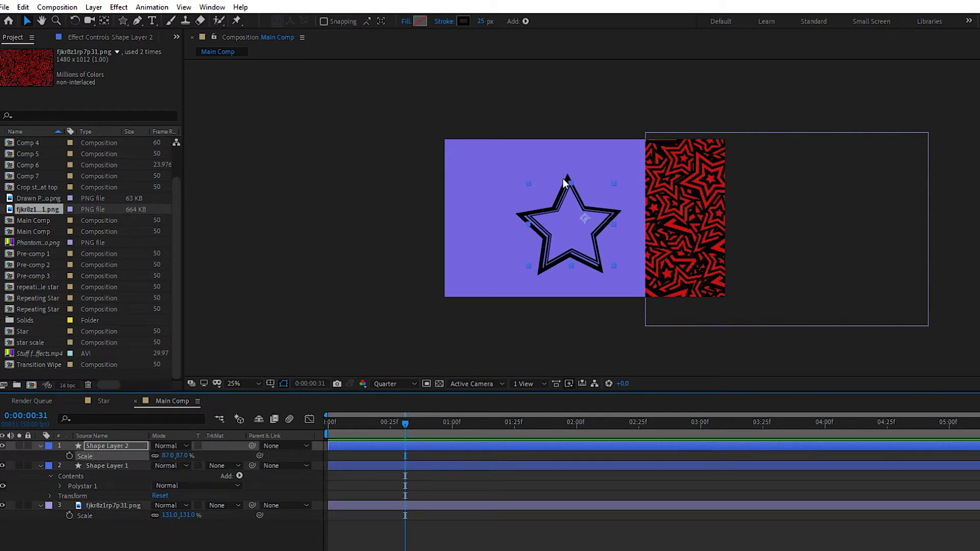
left_click(463, 21)
left_click(69, 371)
left_click_drag(10, 352, 11, 279)
left_click(266, 282)
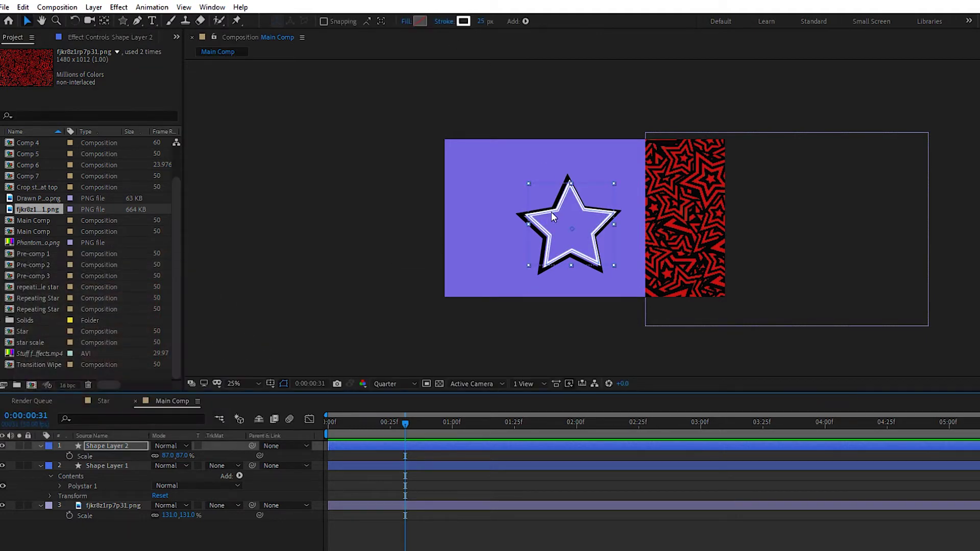
Step: Nudge the white star into place and set its Scale to exactly 85%
scroll(561, 214, "up", 1)
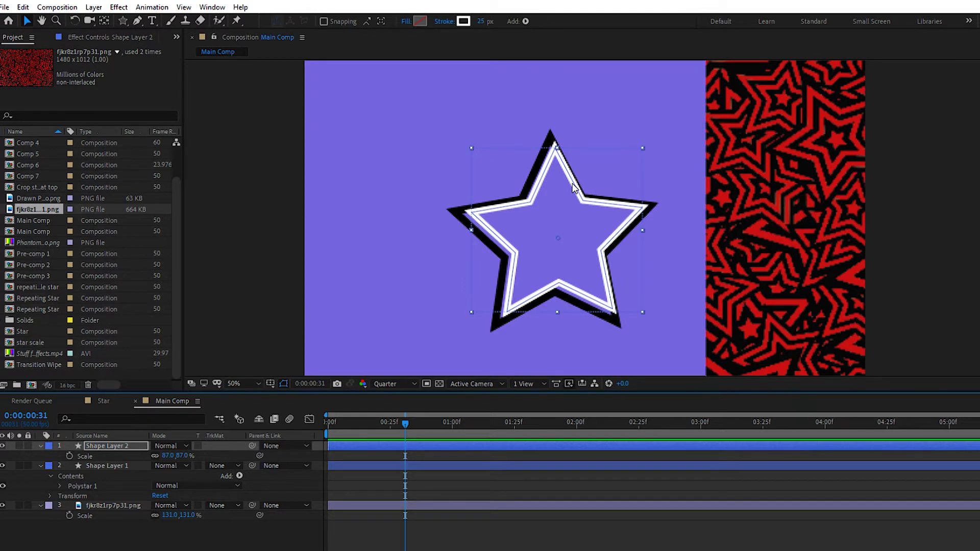
left_click_drag(571, 183, 568, 187)
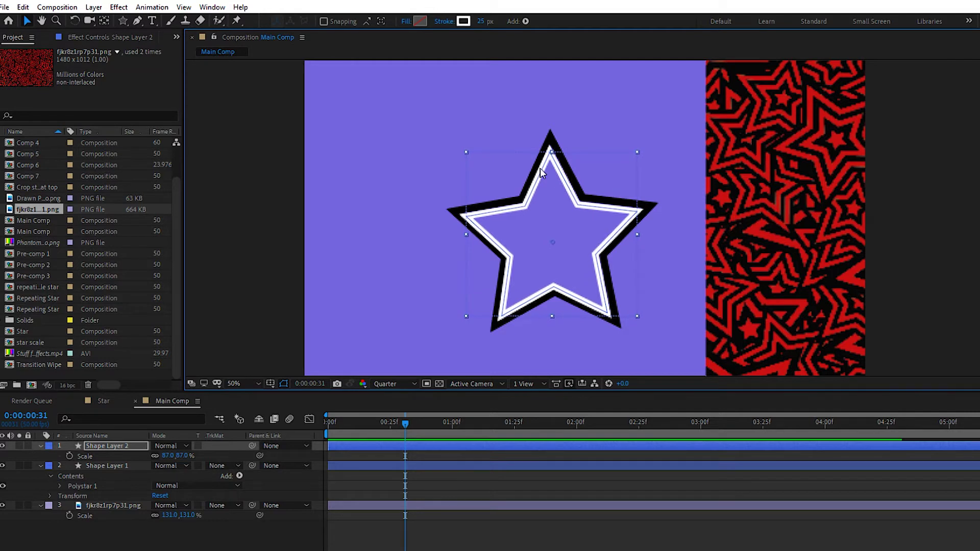
left_click(170, 455)
type("85")
key("Tab")
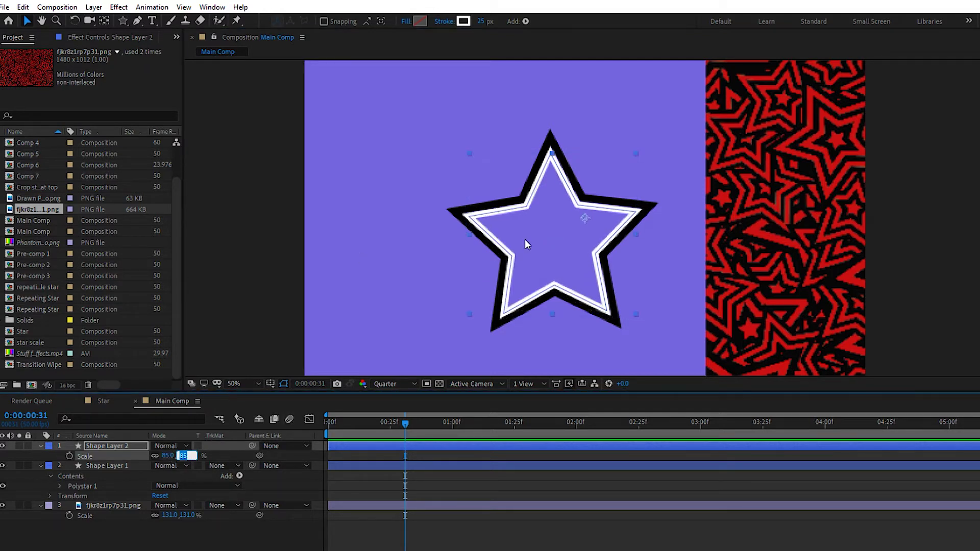
key("Return")
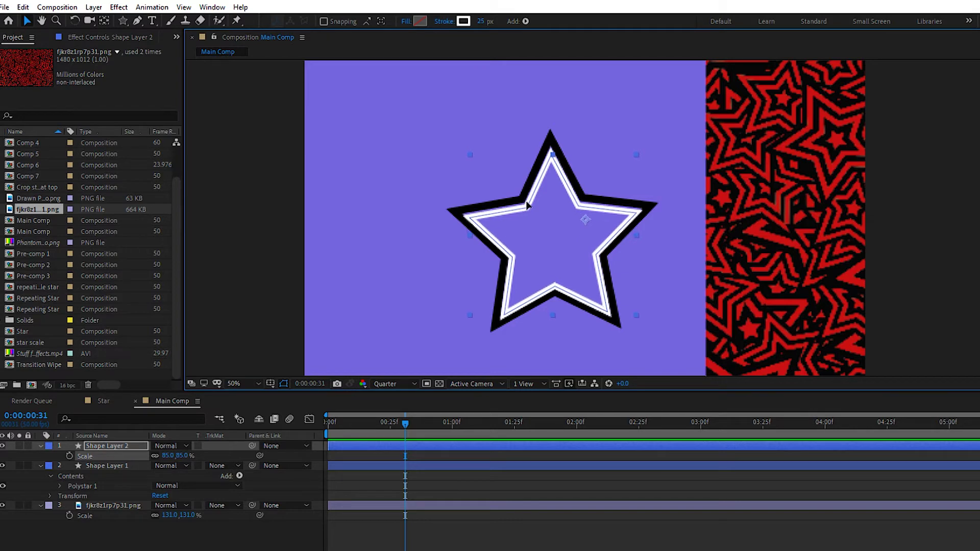
key("period")
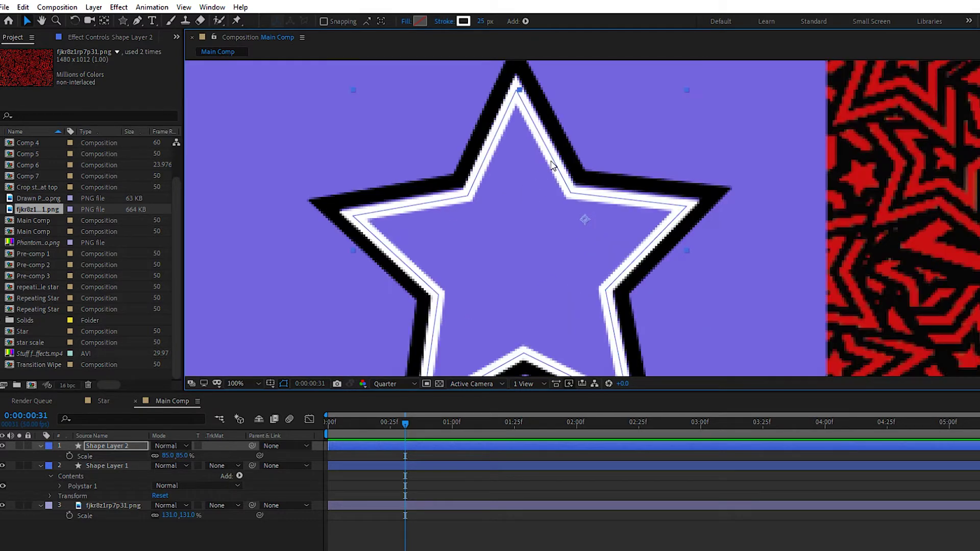
key("comma")
key("period")
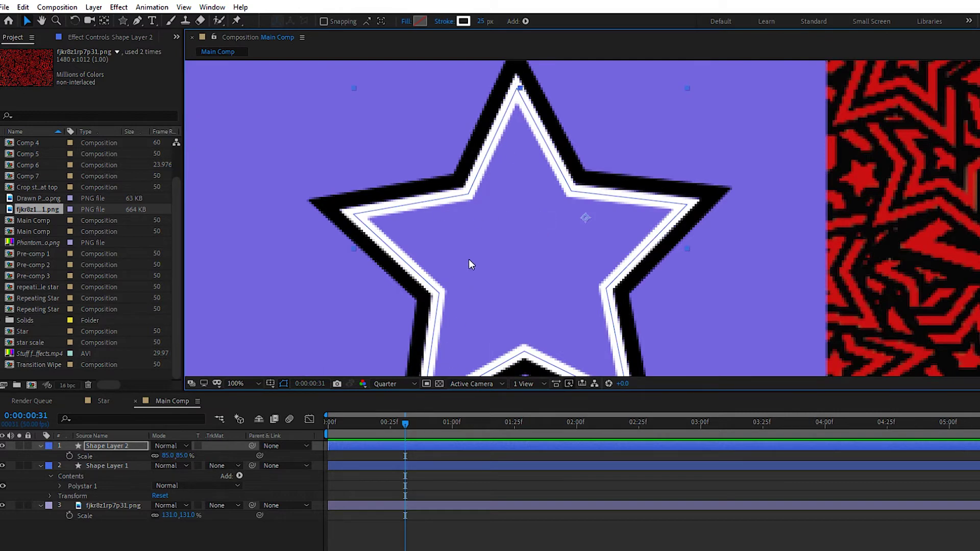
key("comma")
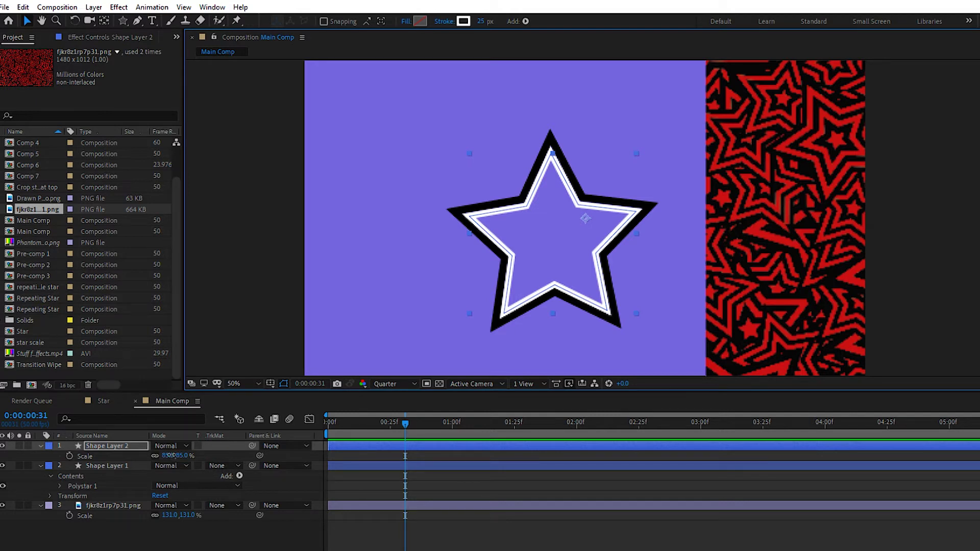
Step: Add nested star copies at 73, 62, 49 and 30% scale, filling the innermost star white
left_click_drag(171, 456, 171, 455)
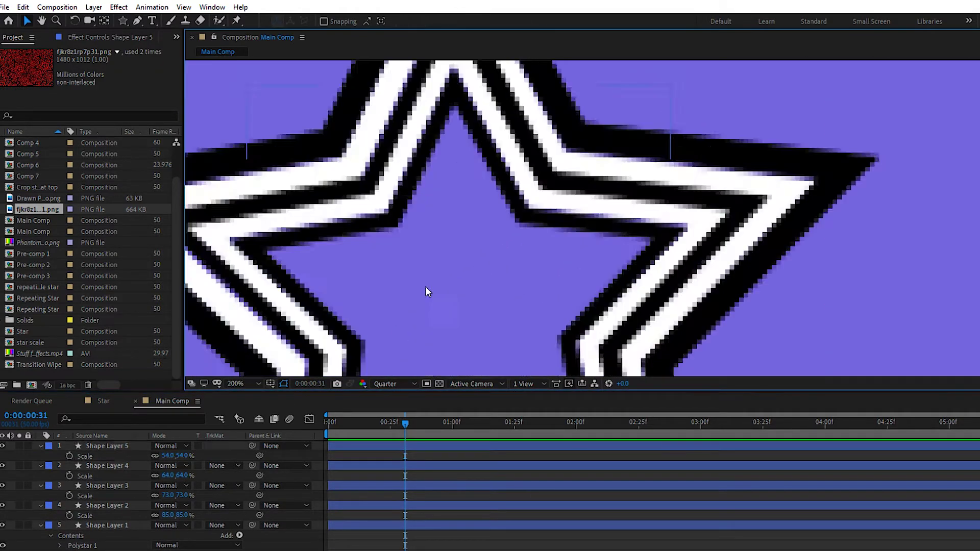
key("s")
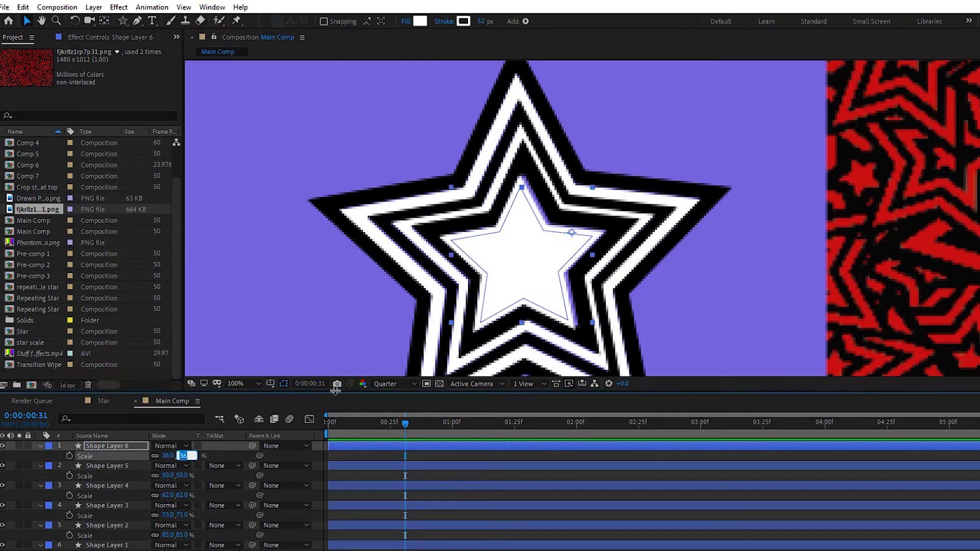
left_click(172, 469)
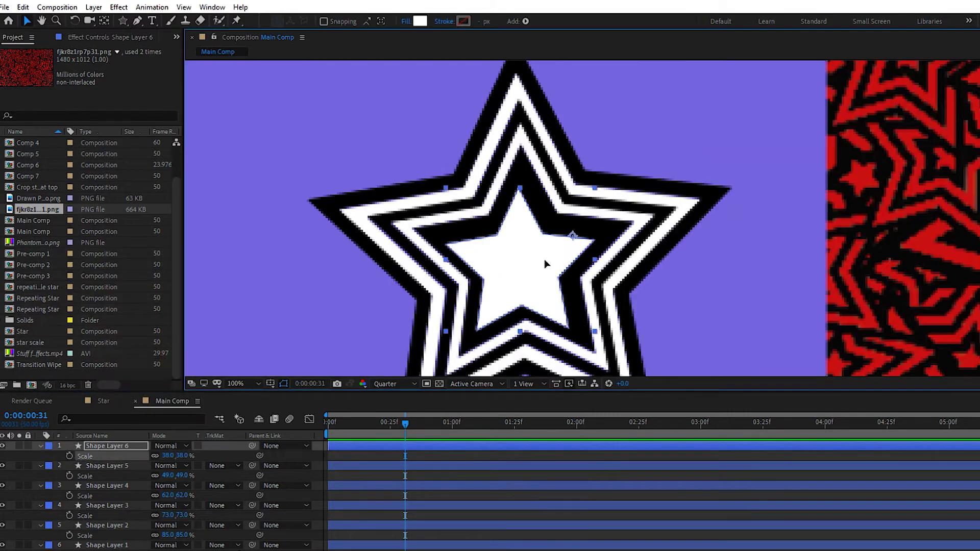
scroll(772, 271, "down", 2)
left_click(433, 306)
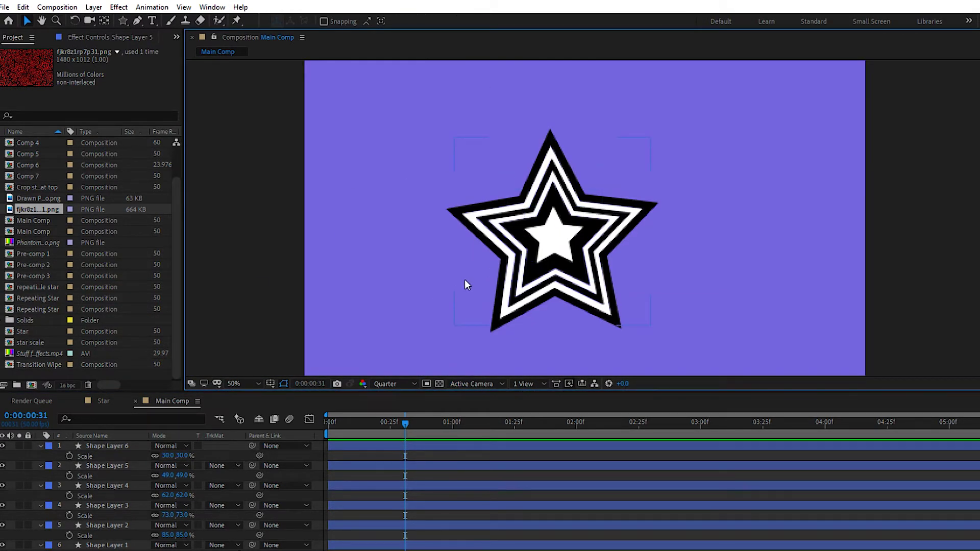
left_click(523, 236)
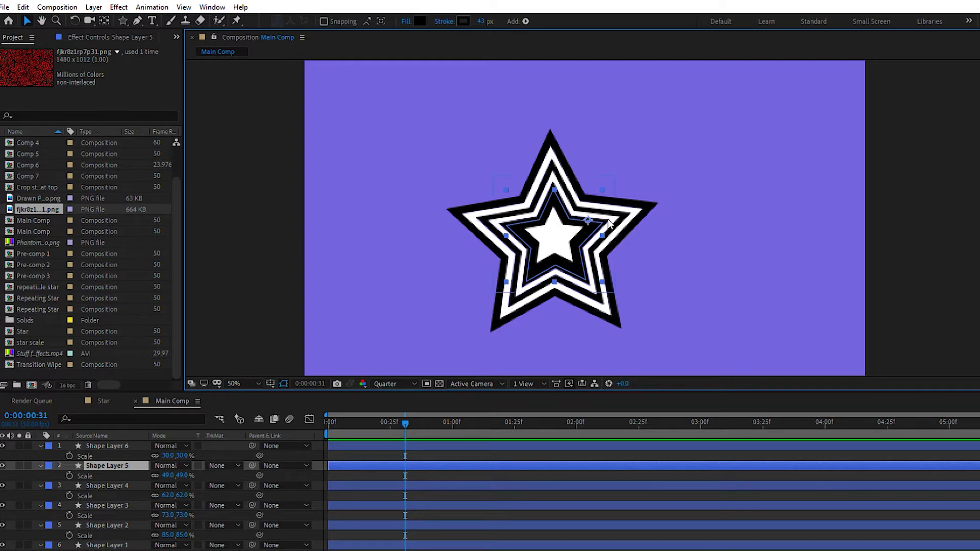
key("slash")
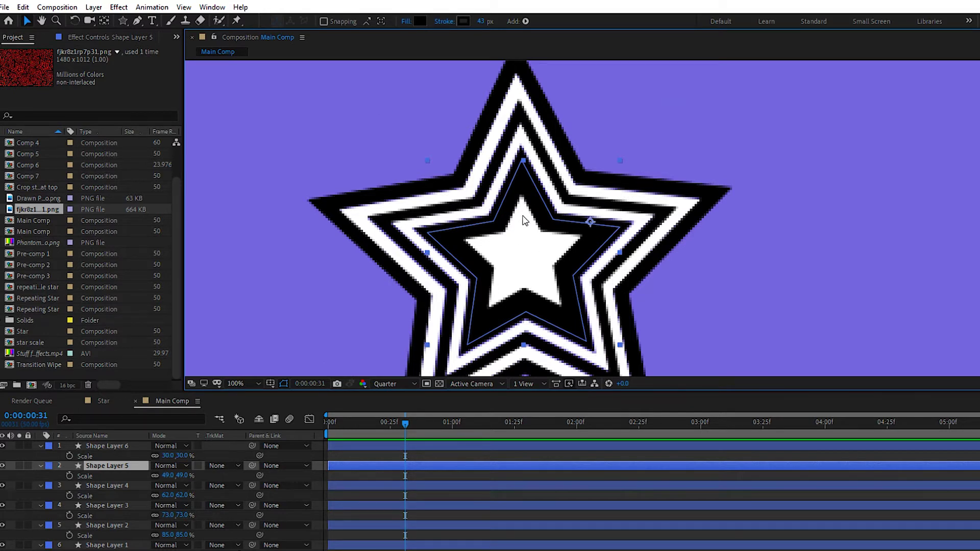
Step: Parent each smaller star layer to the next larger one, ending at Shape Layer 1
left_click(523, 271)
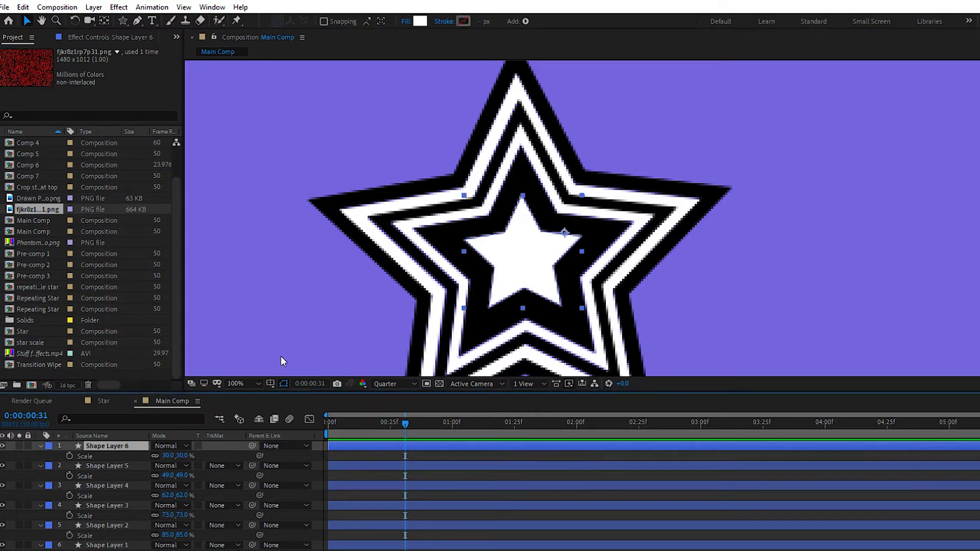
key("comma")
key("comma")
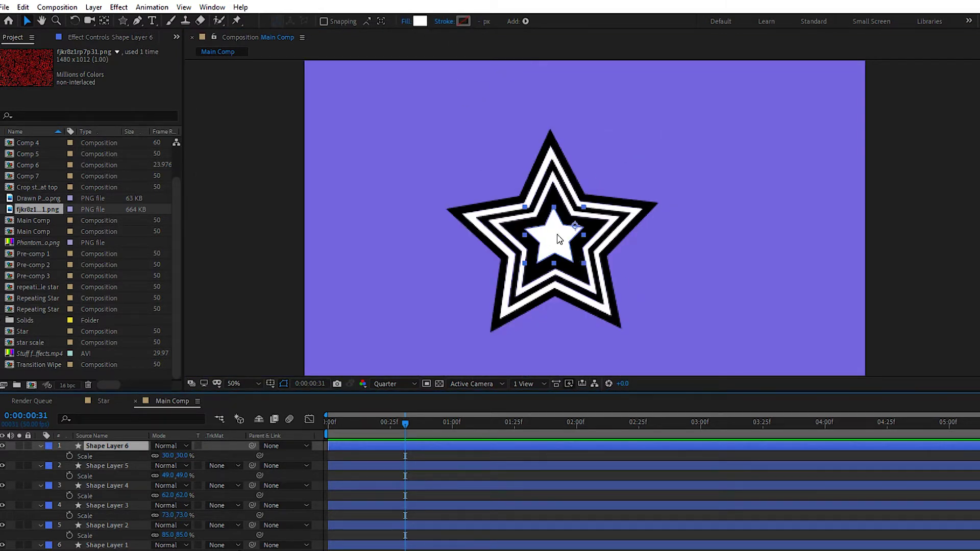
key("comma")
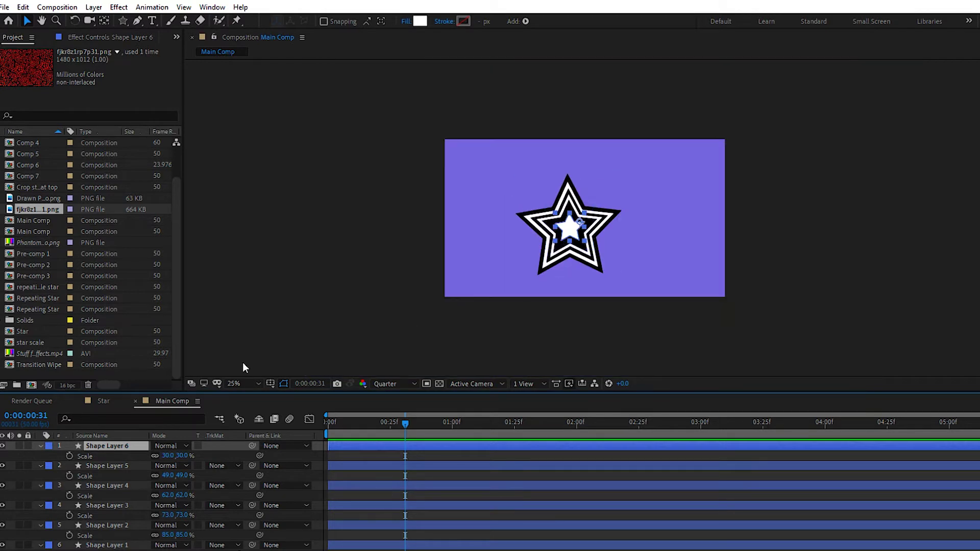
left_click(346, 353)
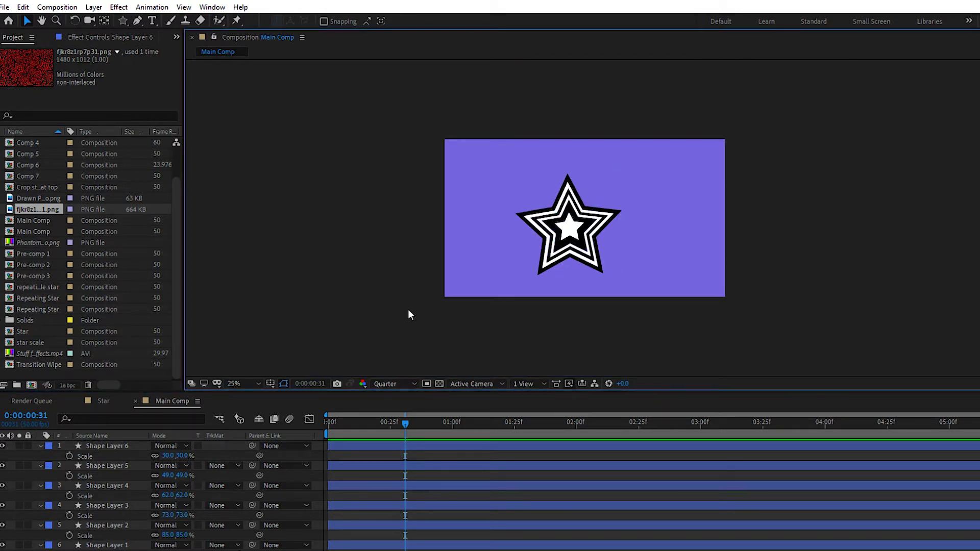
key("period")
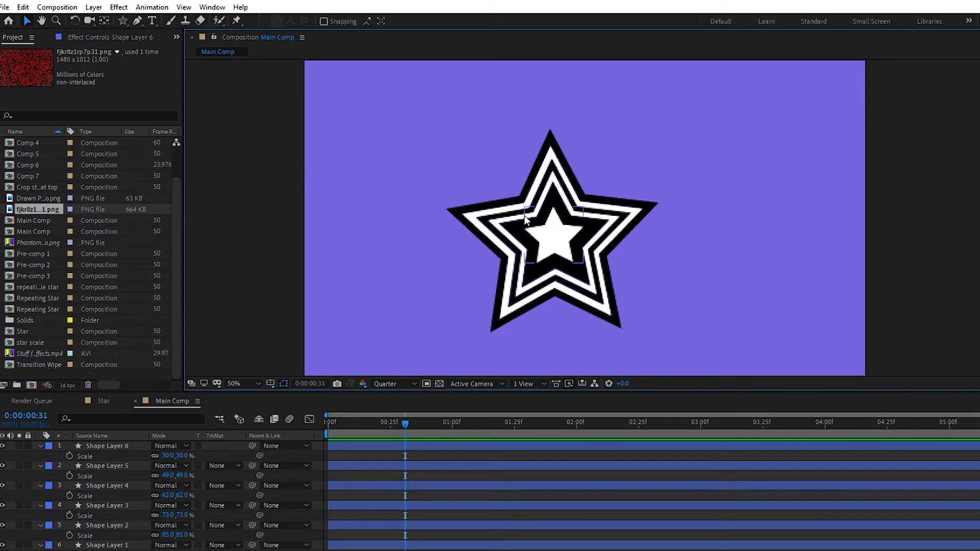
key("comma")
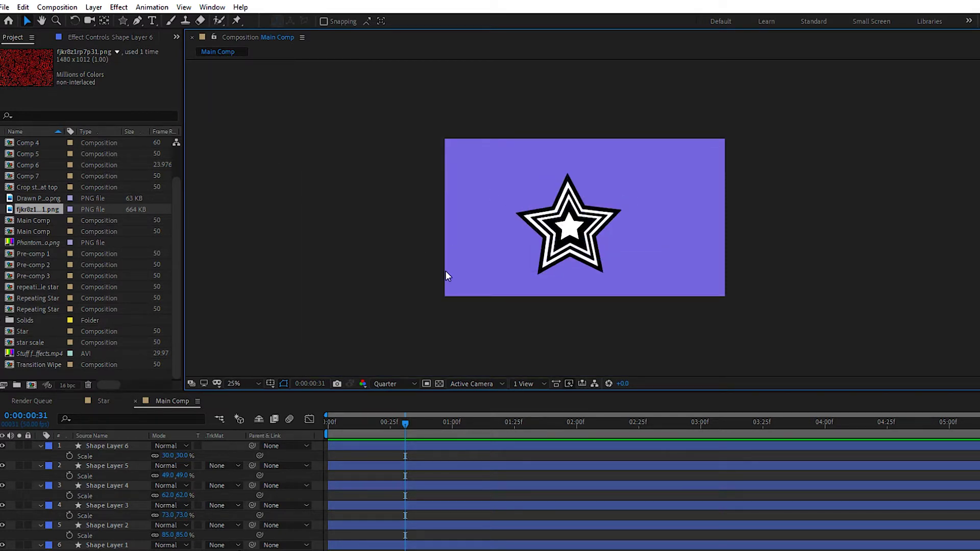
key("period")
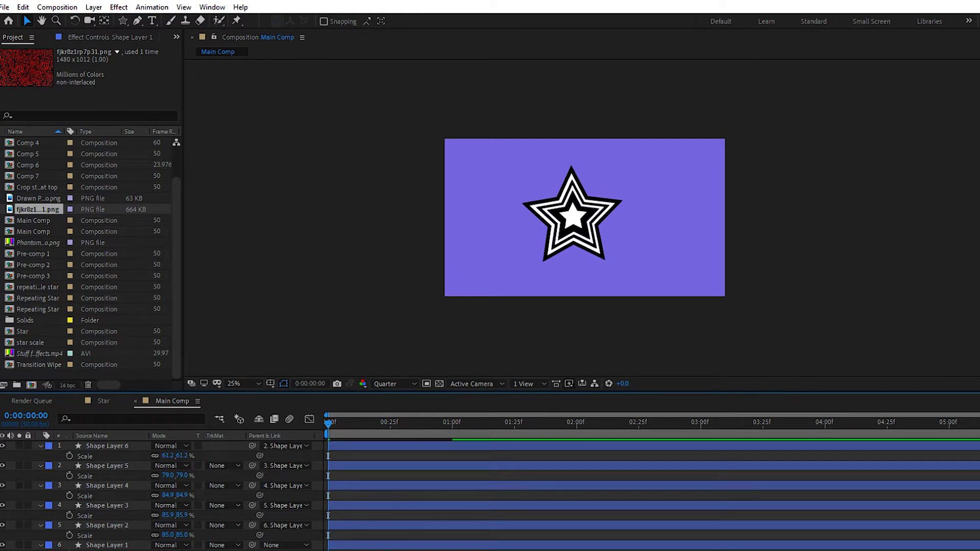
Step: Select Shape Layer 1 and scrub around the three-second mark to watch the stars grow
left_click(102, 548)
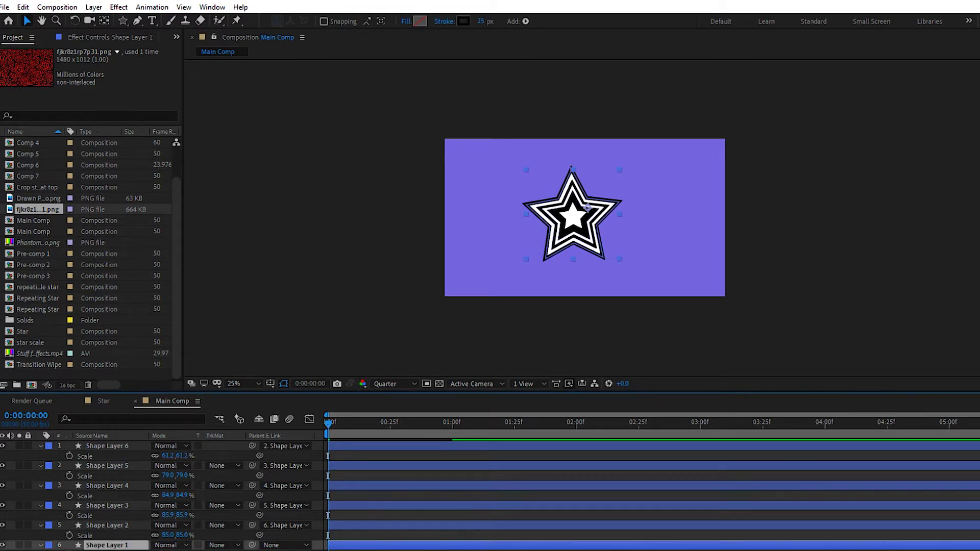
left_click_drag(326, 422, 455, 425)
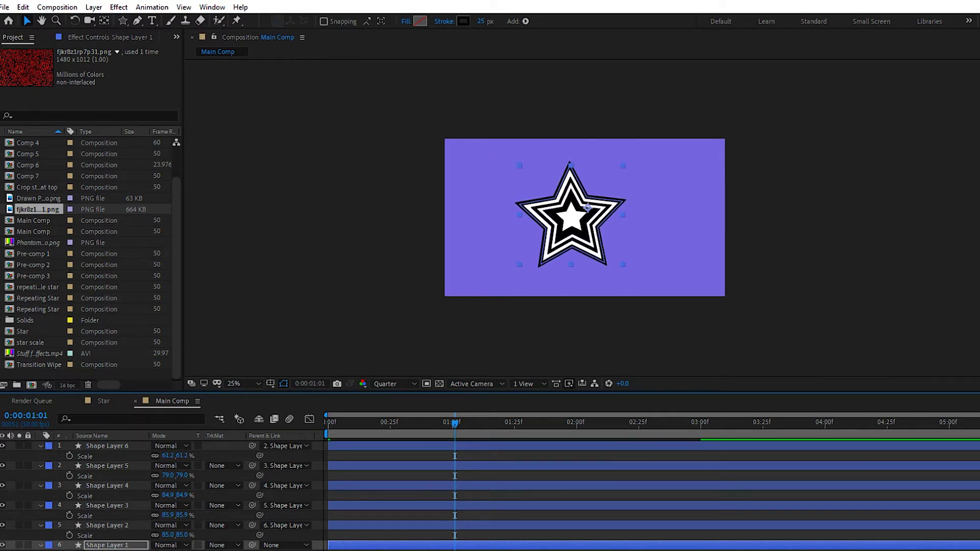
left_click(700, 424)
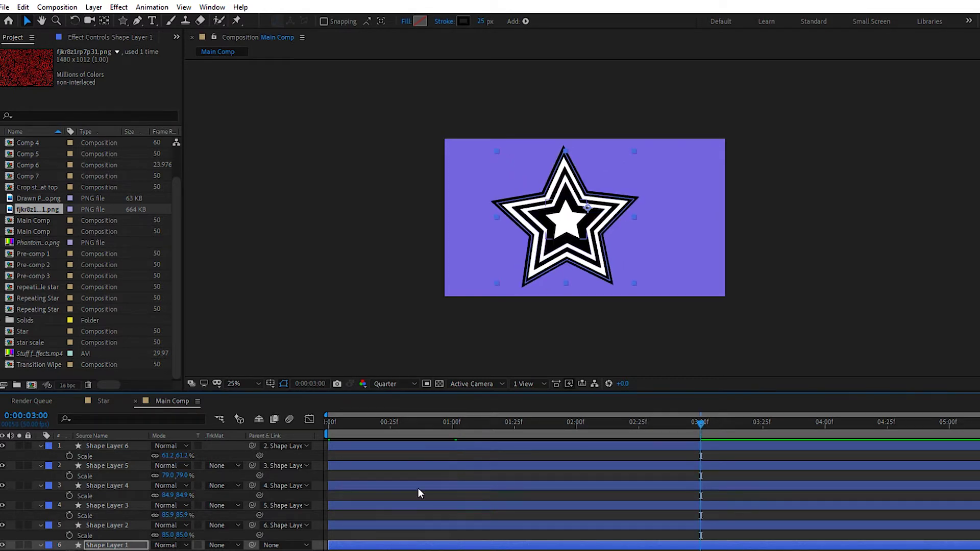
left_click_drag(407, 428, 701, 431)
key("space")
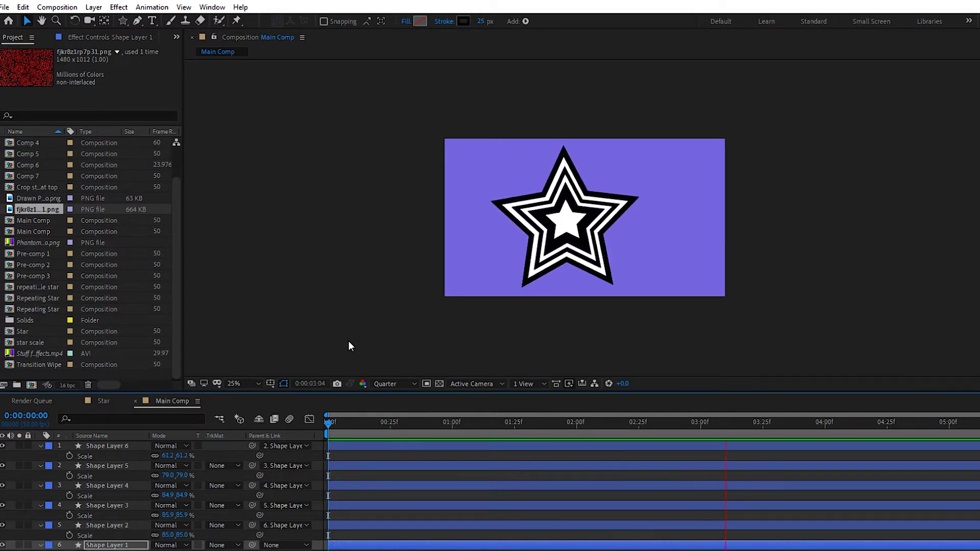
mouse_move(695, 422)
left_mouse_down()
mouse_move(598, 425)
mouse_move(693, 423)
left_mouse_up()
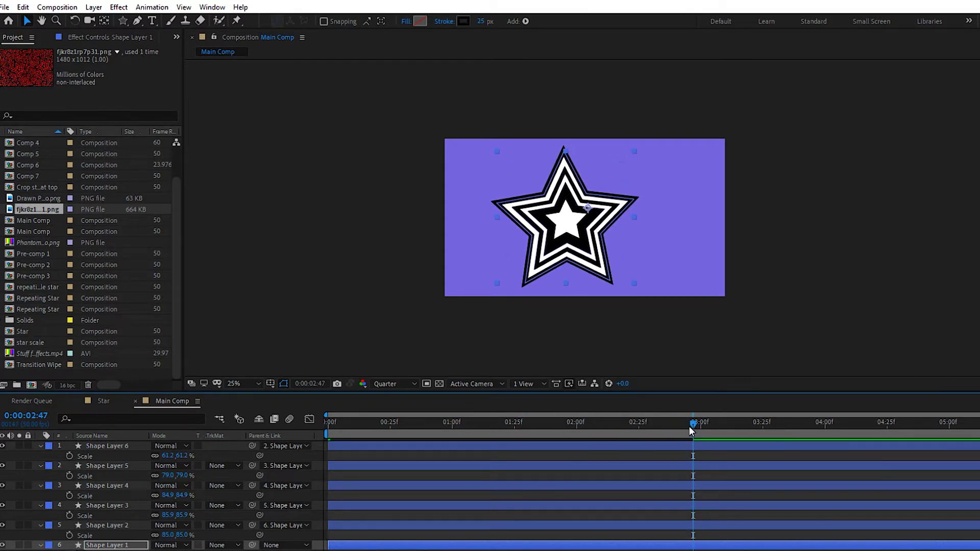
mouse_move(709, 426)
left_mouse_down()
mouse_move(762, 430)
mouse_move(710, 430)
left_mouse_up()
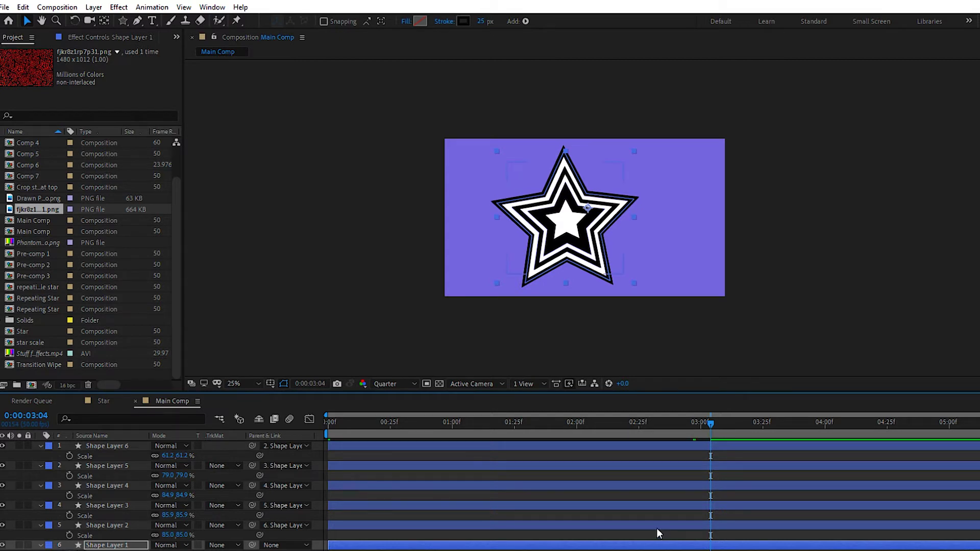
left_click_drag(637, 431, 715, 434)
Step: Preview the star animation to about four seconds and bring up the Rotation properties
left_click_drag(875, 432, 977, 431)
left_click(321, 422)
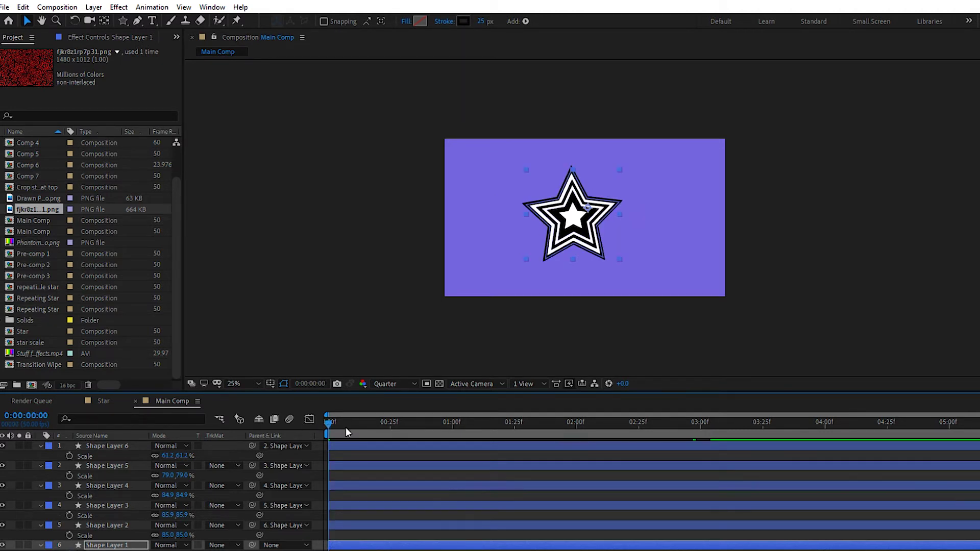
left_click_drag(345, 433, 860, 462)
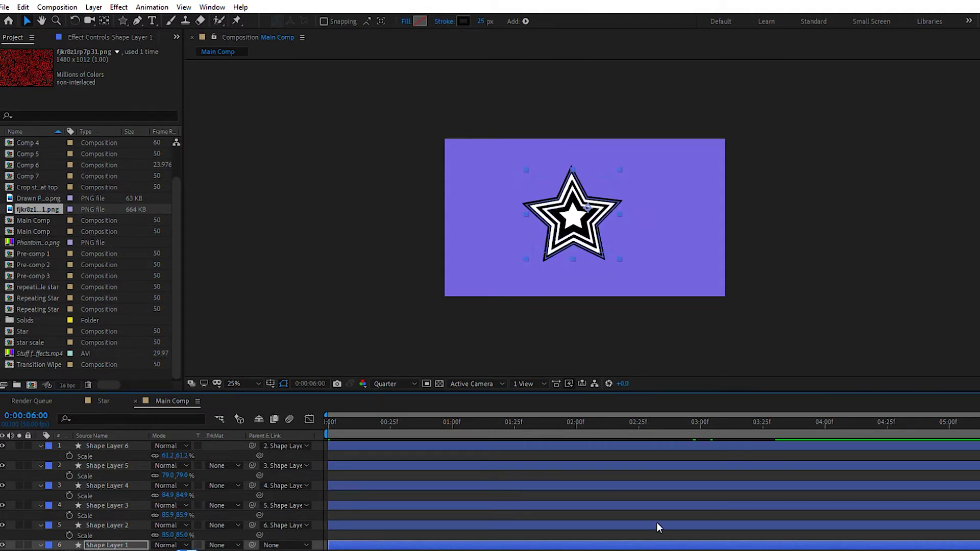
key("space")
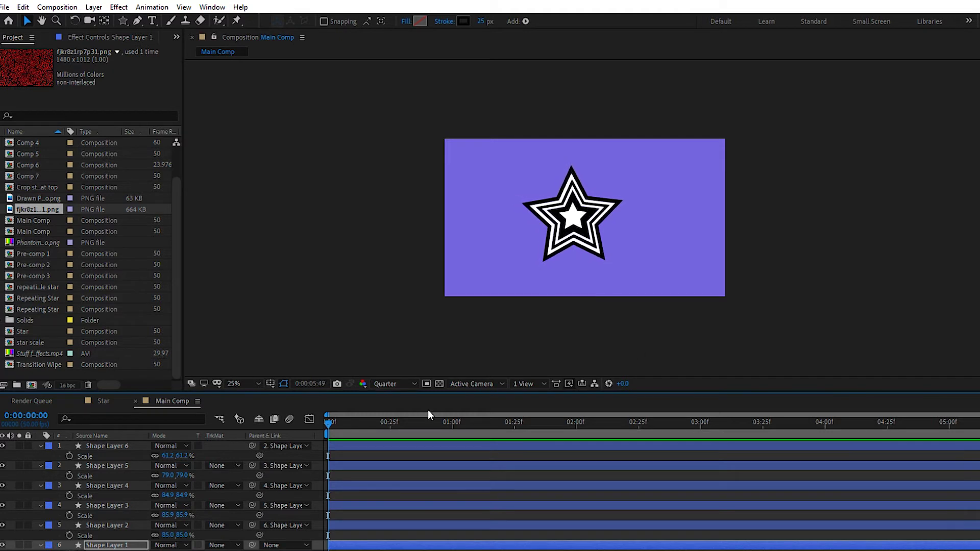
key("ctrl+shift+a")
Step: Pre-compose all six star shape layers into a composition named 'Star'
key("r")
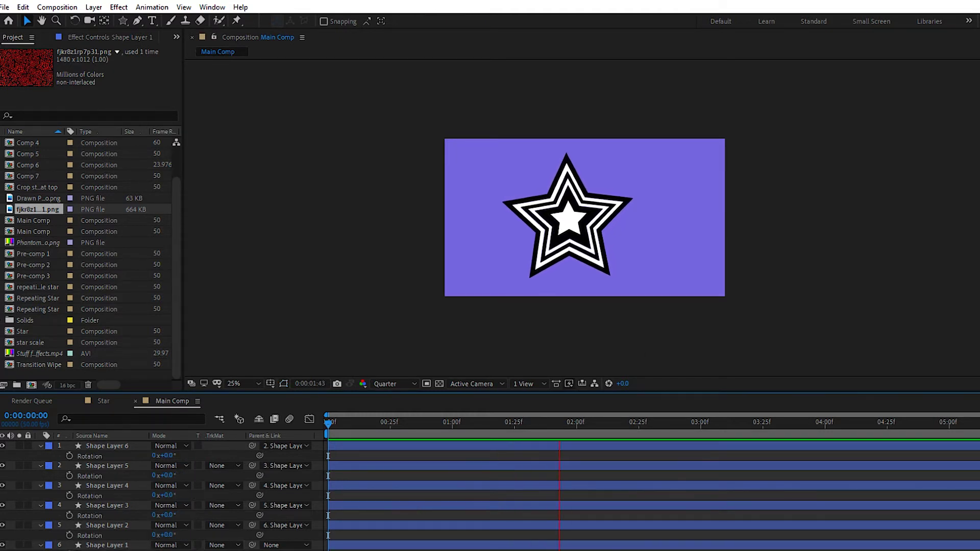
left_click(107, 545)
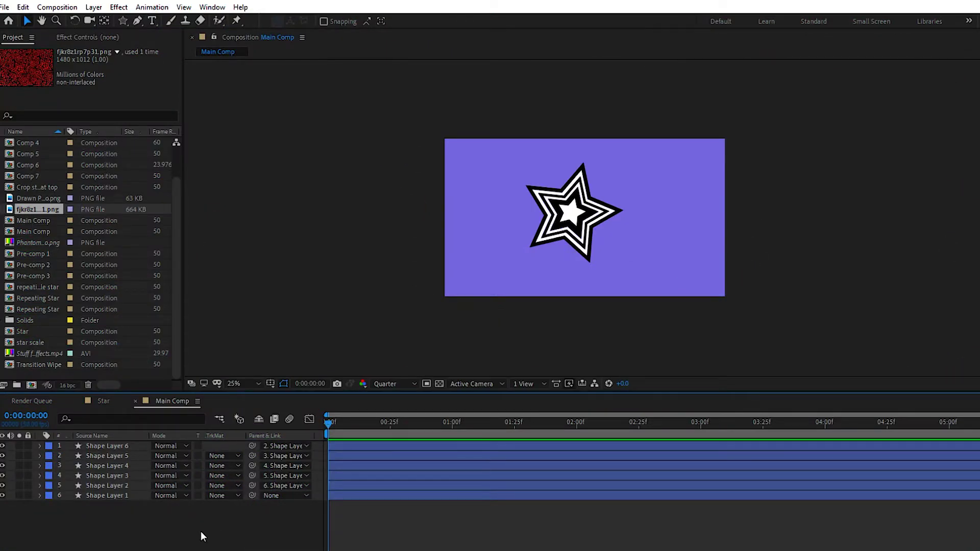
left_click(129, 496)
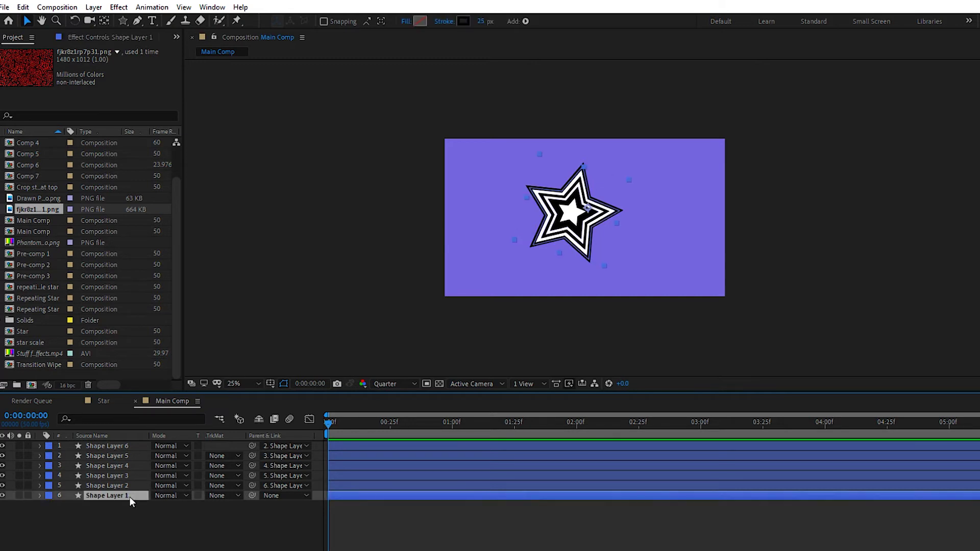
left_click(121, 446, "shift")
right_click(120, 448)
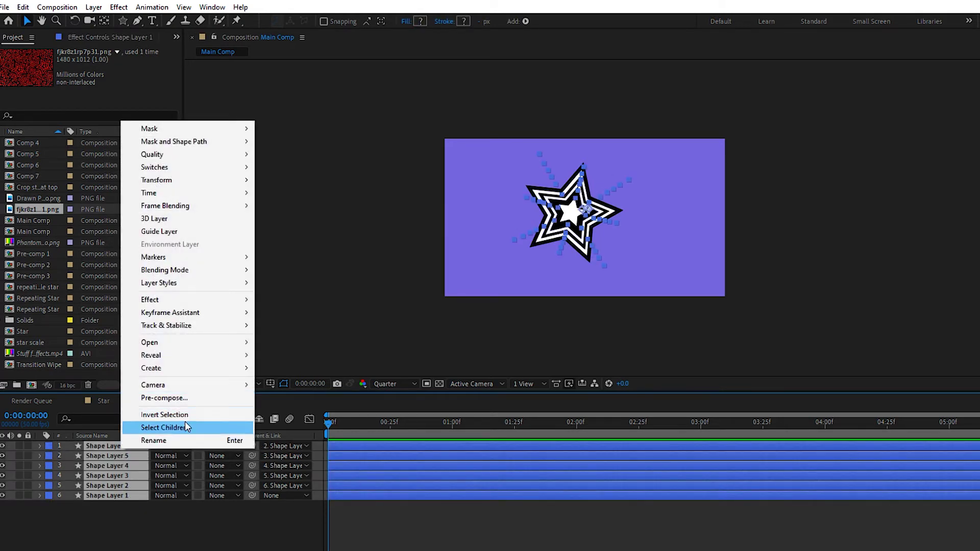
left_click(188, 397)
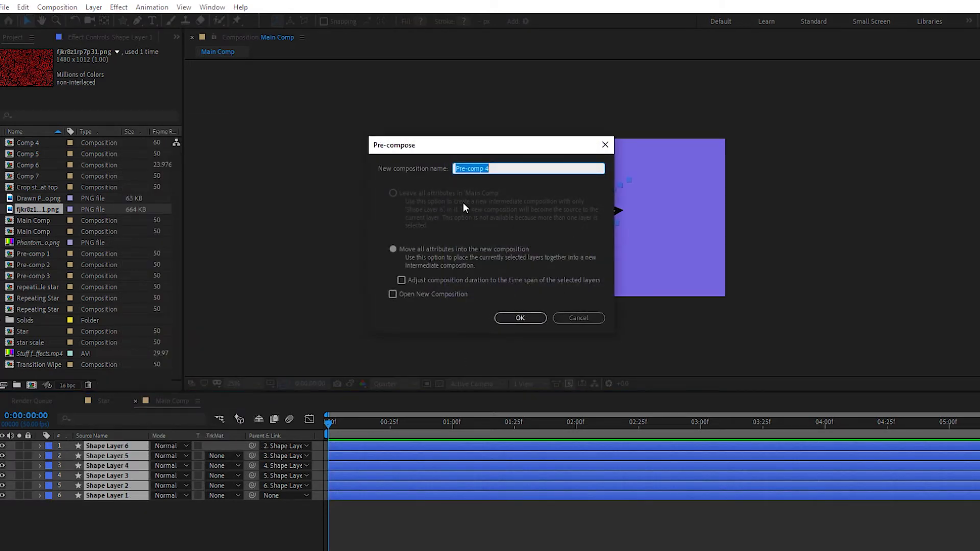
type("Star")
key("Return")
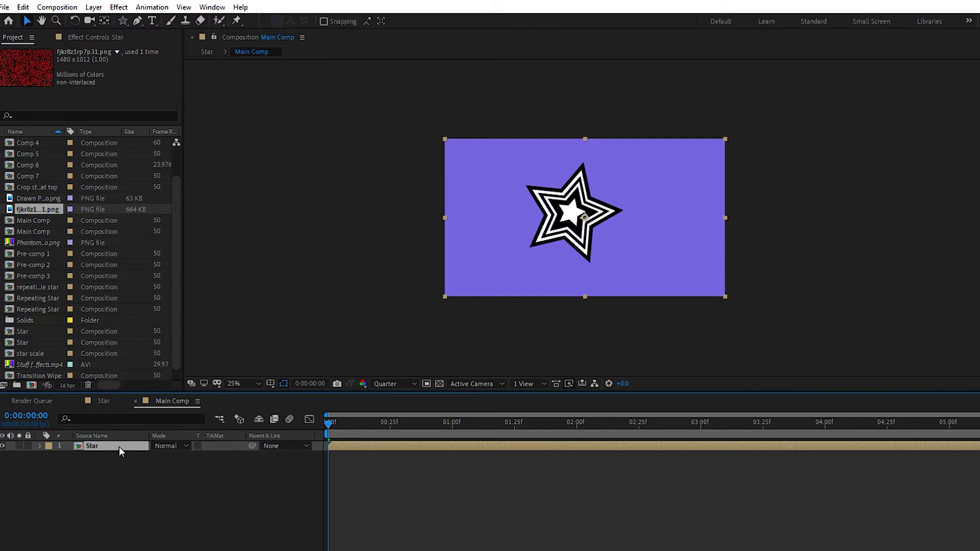
Step: Duplicate the Star layer, move the copy right, rotate it 54° and scale it to 74%
left_click(23, 7)
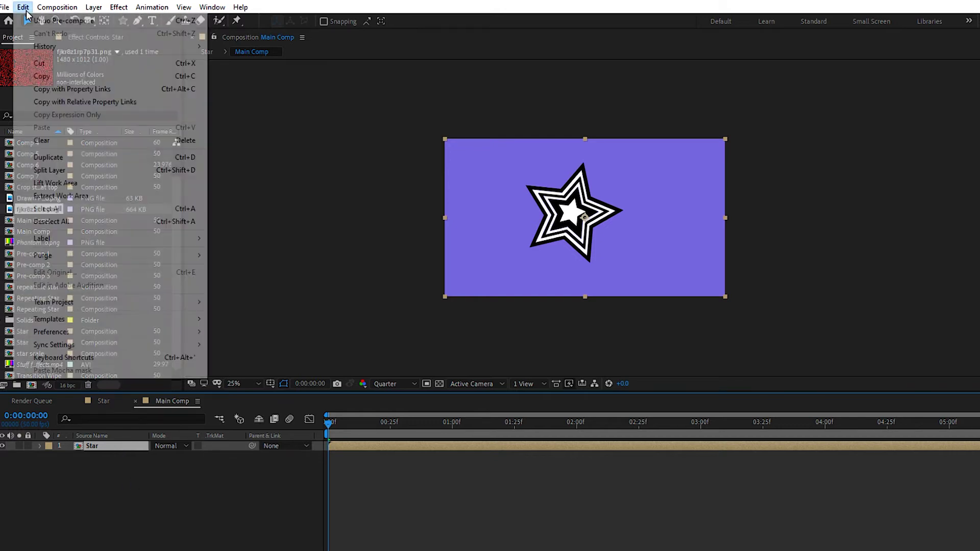
left_click(46, 157)
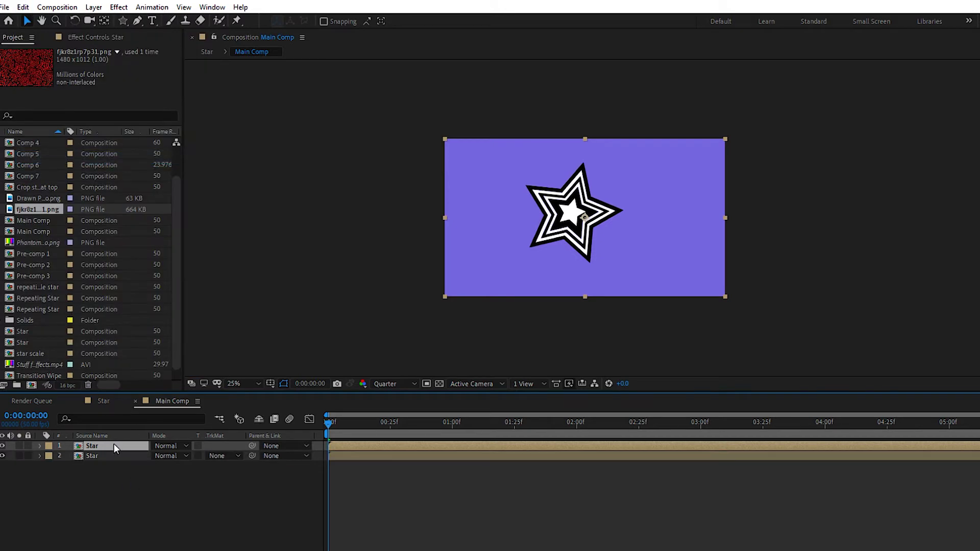
key("p")
left_click_drag(174, 455, 507, 440)
left_click_drag(633, 244, 657, 279)
key("r")
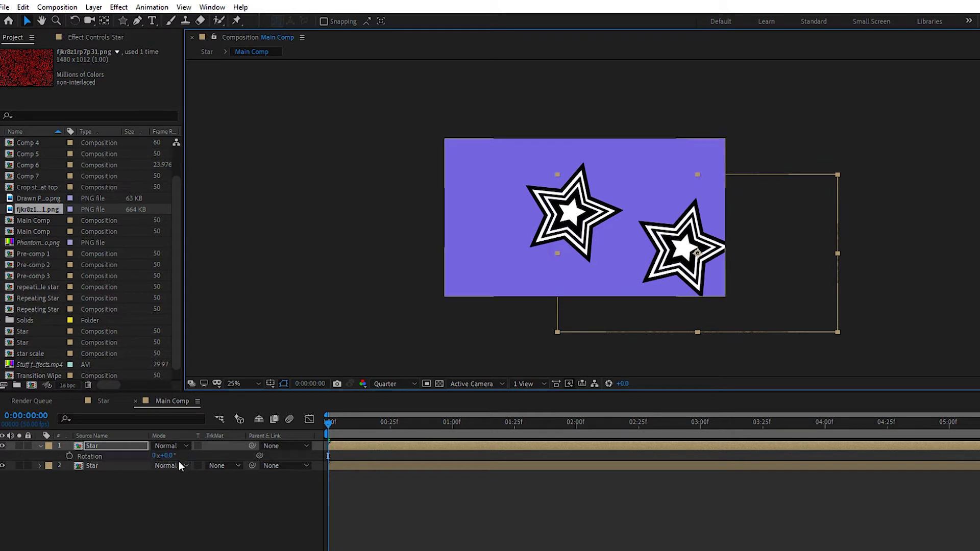
left_click_drag(170, 456, 242, 449)
key("s")
left_click_drag(168, 455, 344, 454)
key("space")
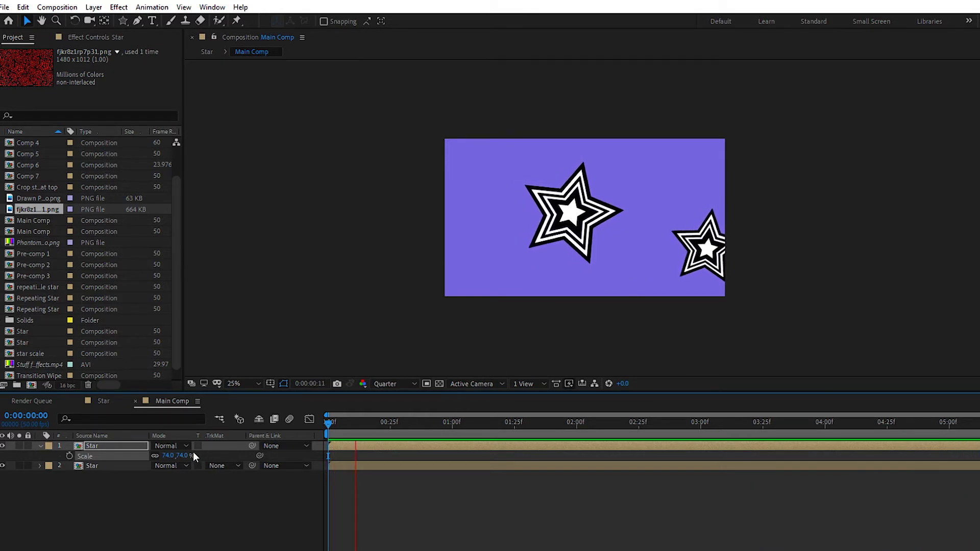
Step: Duplicate the top Star layer and move the copy to the lower-left edge
left_click(106, 497)
left_click(109, 445)
key("ctrl+d")
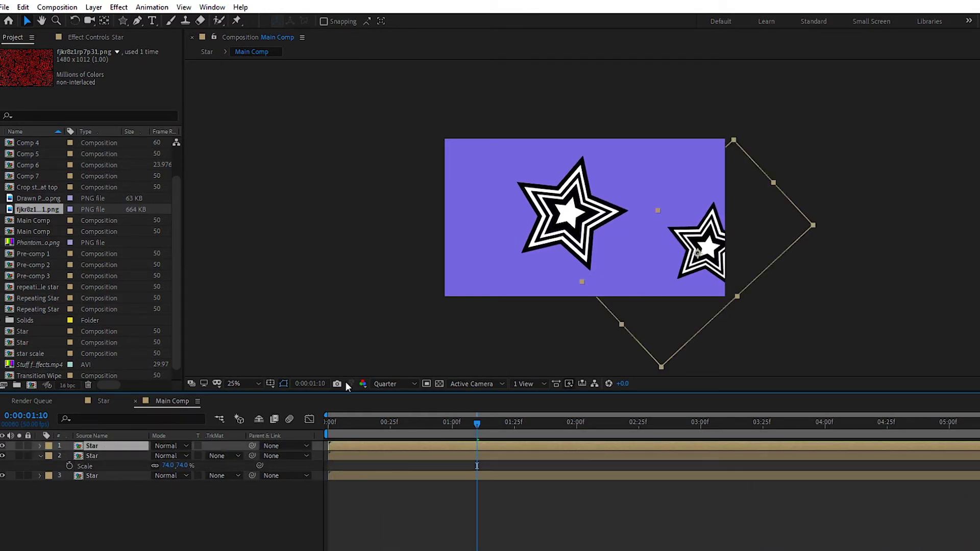
left_click_drag(704, 247, 448, 287)
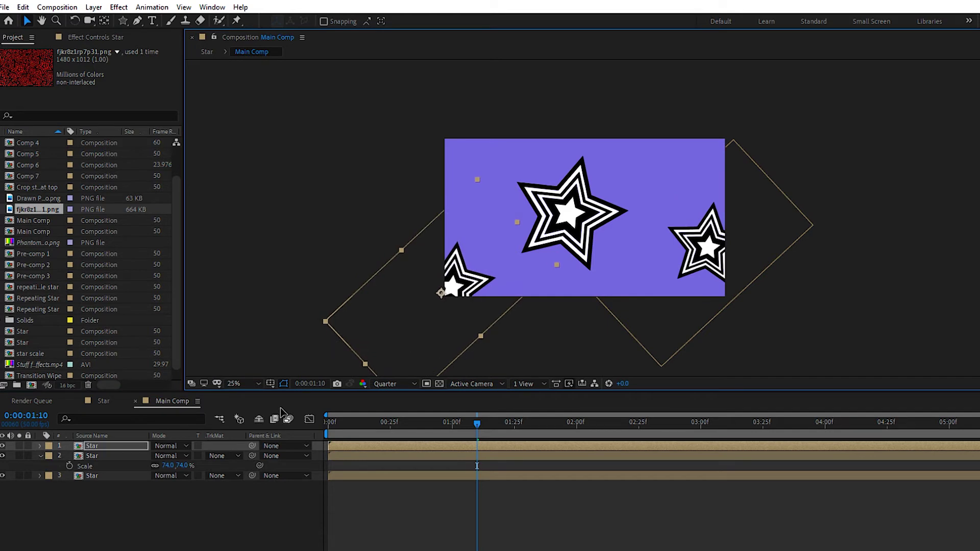
Step: Add a large Star copy at the stack bottom, rotated 177° and placed near the upper-left
left_click(124, 445)
key("ctrl+d")
left_click_drag(113, 446, 241, 469)
key("s")
left_click_drag(489, 266, 502, 167)
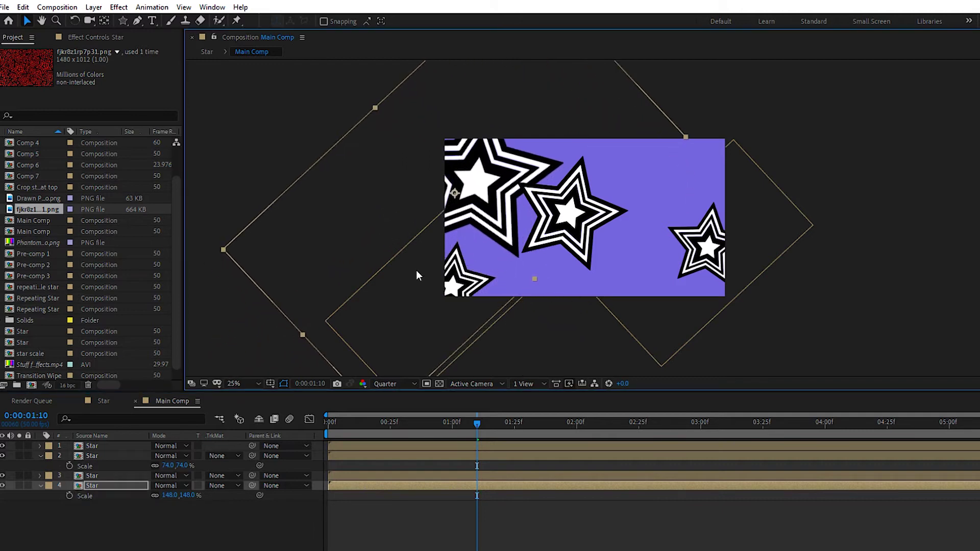
key("r")
mouse_move(173, 496)
left_mouse_down()
mouse_move(191, 494)
mouse_move(177, 495)
left_mouse_up()
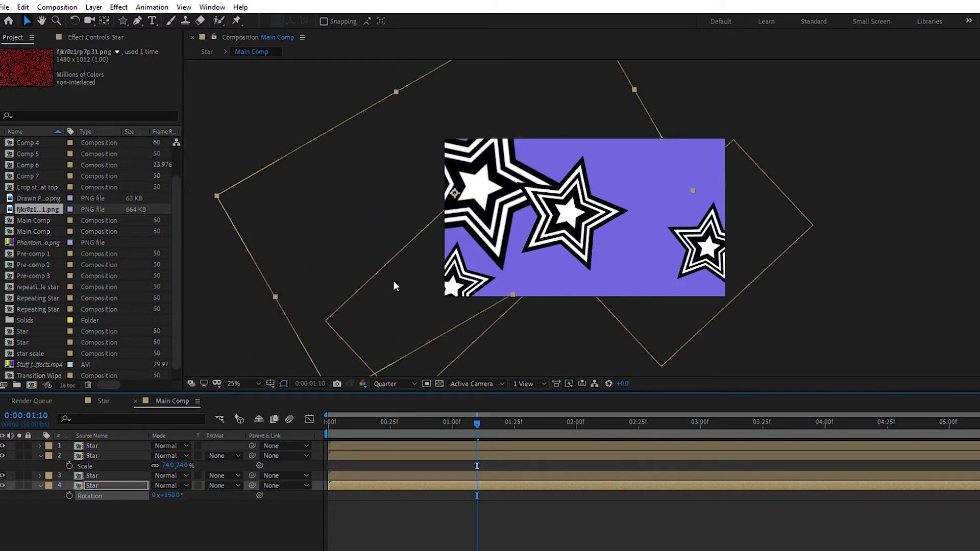
left_click_drag(471, 216, 453, 185)
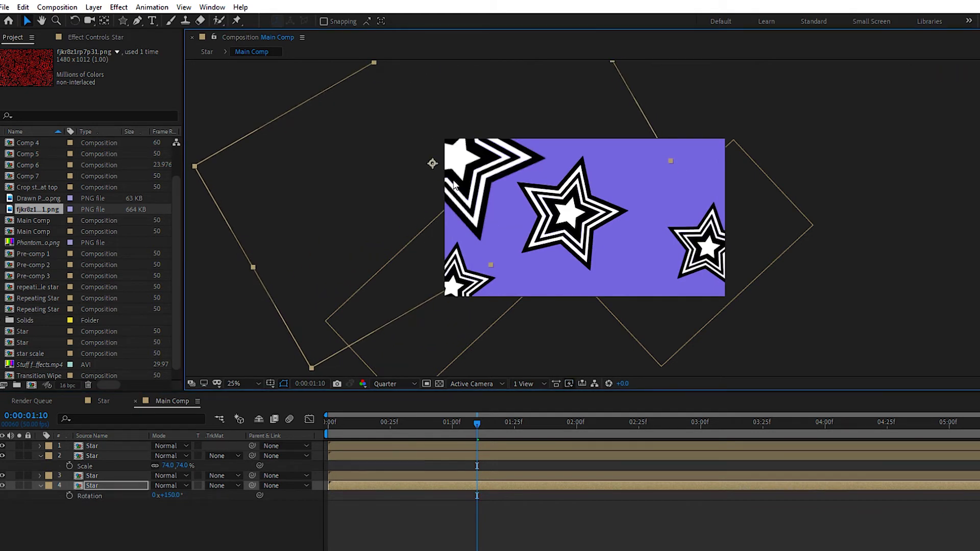
left_click(102, 476)
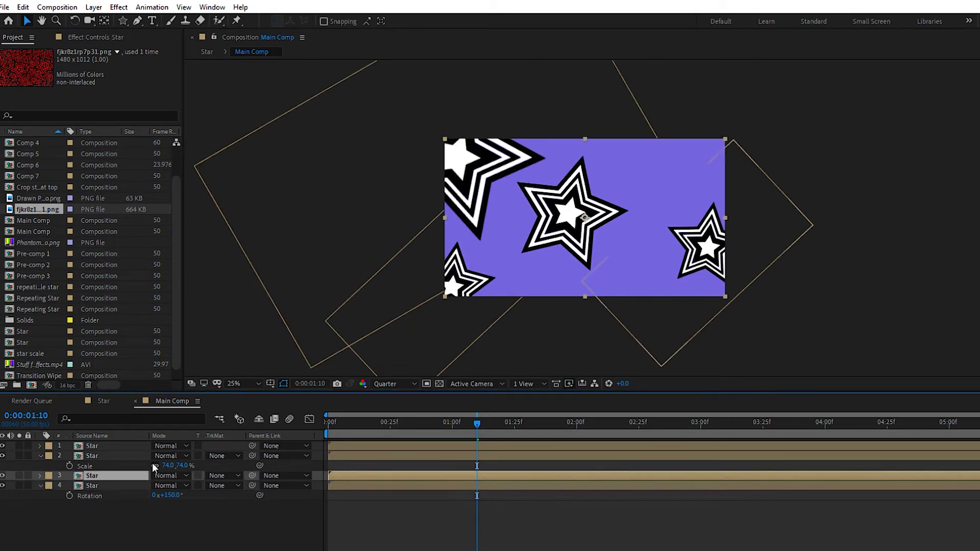
Step: Duplicate layer 3 Star, shrink it to 34% and move it to the upper right
key("ctrl+d")
key("s")
left_click_drag(169, 485, 142, 483)
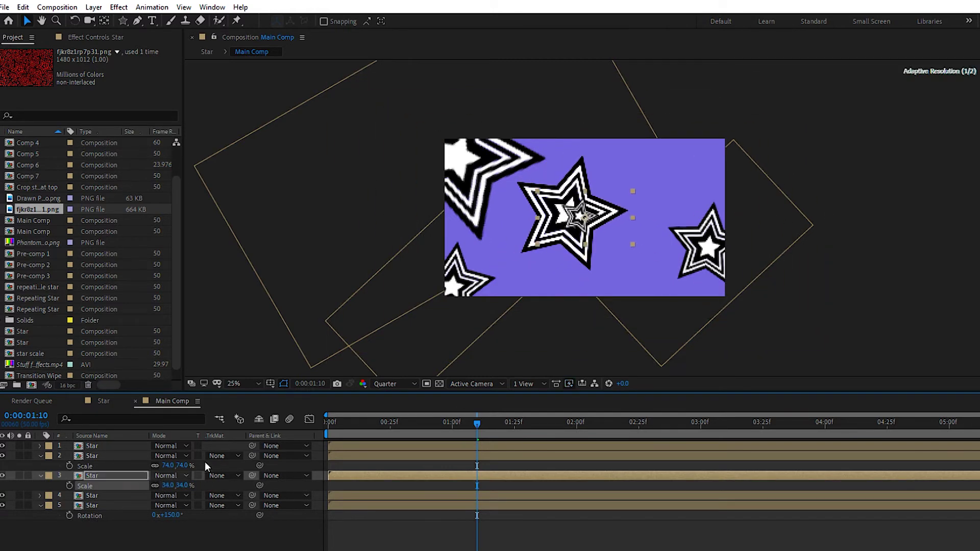
left_click_drag(577, 222, 691, 181)
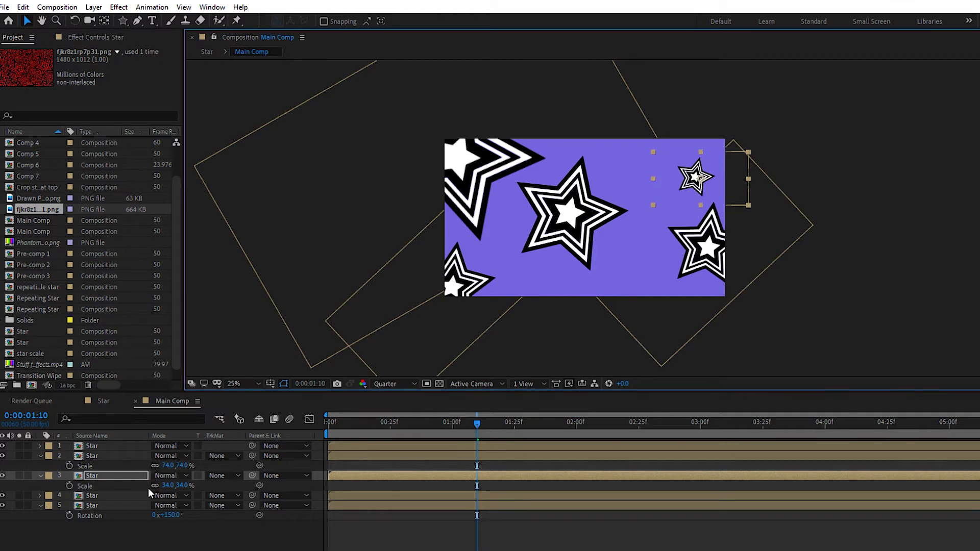
Step: Duplicate layer 5 Star, move the copy to the lower right and enlarge it
left_click(93, 506)
key("ctrl+d")
left_click_drag(472, 186, 687, 302)
key("s")
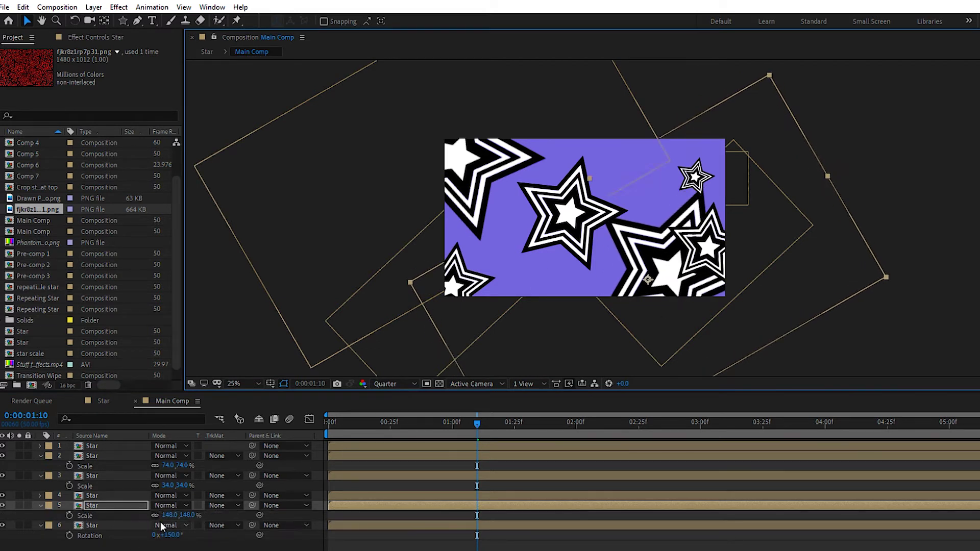
mouse_move(172, 519)
left_mouse_down()
mouse_move(198, 516)
mouse_move(183, 516)
mouse_move(191, 521)
left_mouse_up()
key("r")
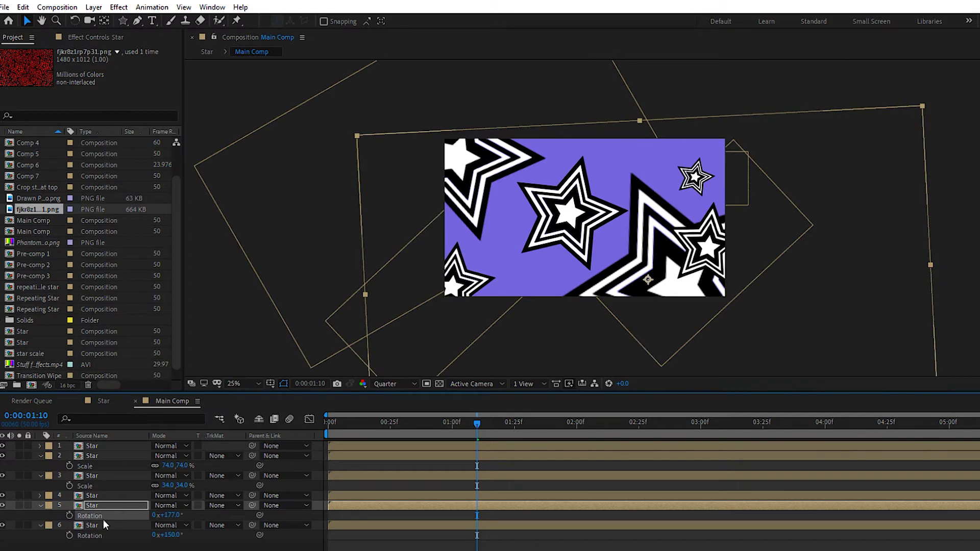
Step: Add another Star copy up and to the left, rotated to 203°
left_click(97, 507)
key("ctrl+d")
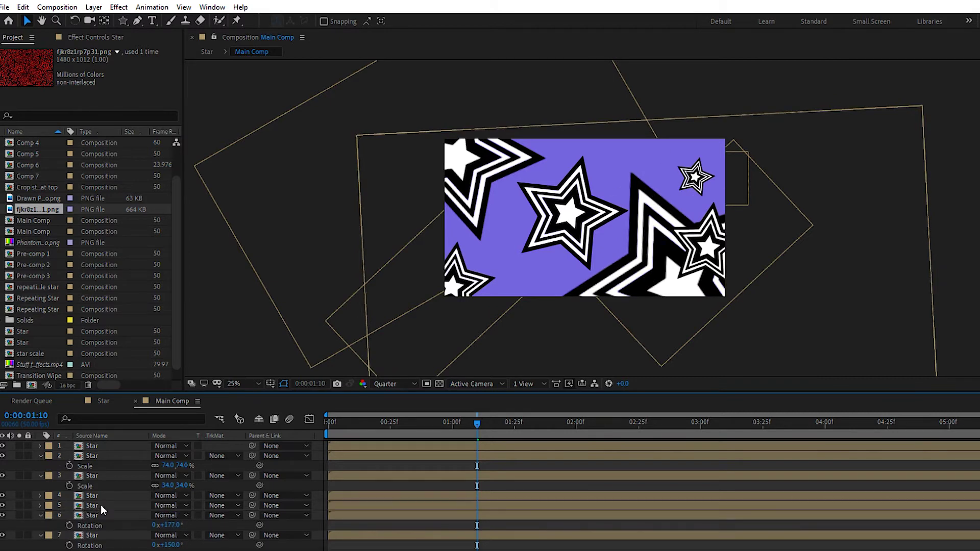
left_click_drag(666, 275, 514, 89)
key("r")
left_click_drag(162, 515, 185, 516)
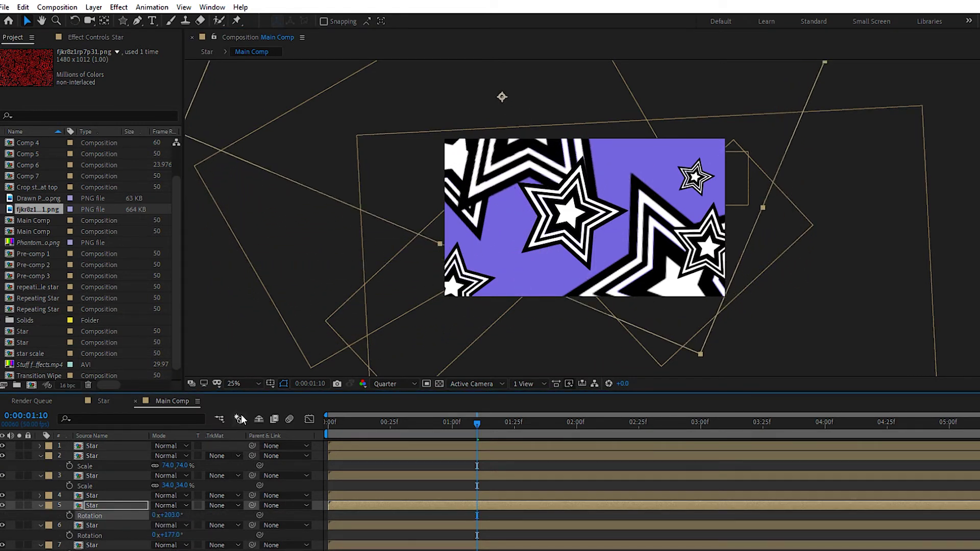
Step: Duplicate again and enlarge layer 6's star to 303%
key("ctrl+d")
left_click(97, 517)
key("s")
left_click_drag(173, 525, 225, 515)
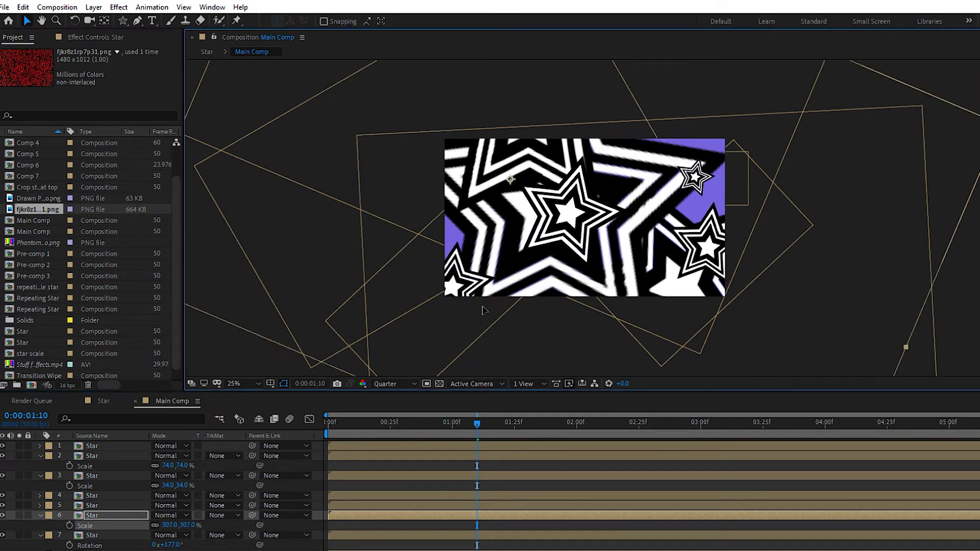
key("p")
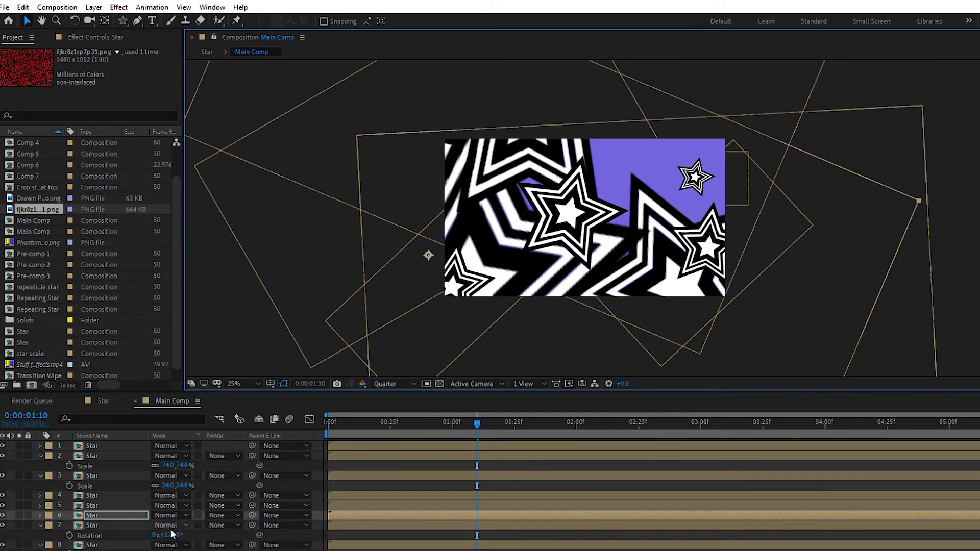
key("r")
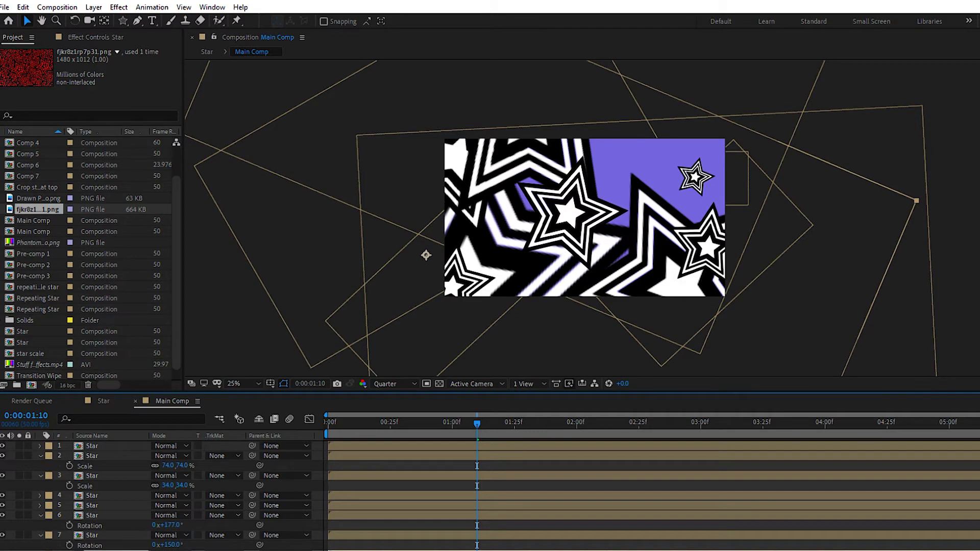
Step: Add more Star copies from the Project panel and play the pattern from the start
left_click_drag(23, 343, 201, 446)
key("ctrl+d")
key("ctrl+d")
key("ctrl+d")
key("ctrl+d")
key("ctrl+d")
key("ctrl+d")
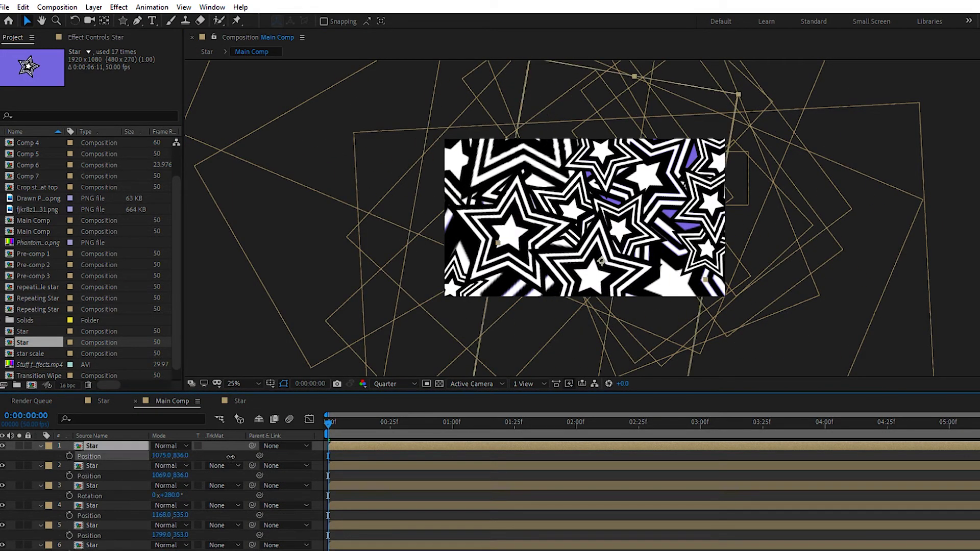
key("Home")
key("space")
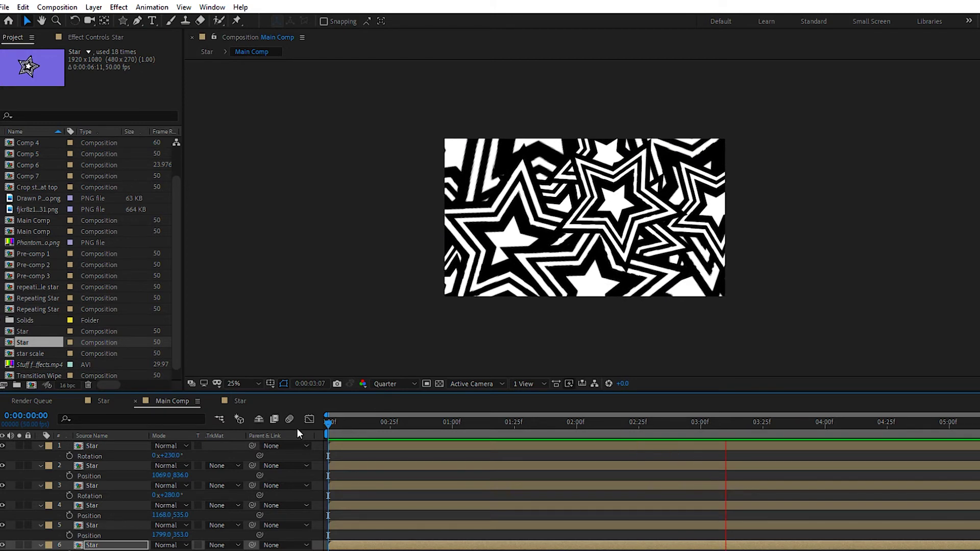
Step: Delete surplus Star copies, leaving one at 90%, and open the Star pre-comp's timeline
left_click(123, 447)
scroll(114, 473, "down", 5)
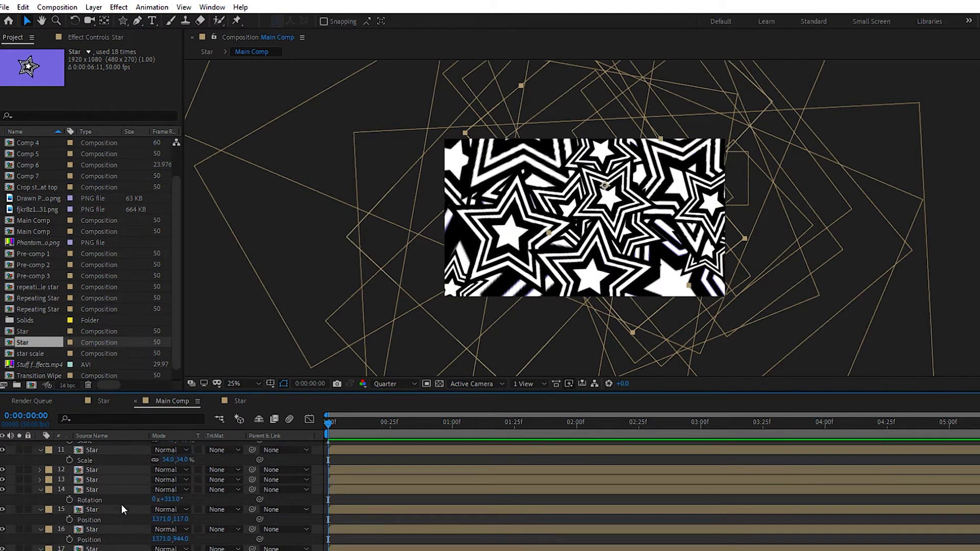
key("Delete")
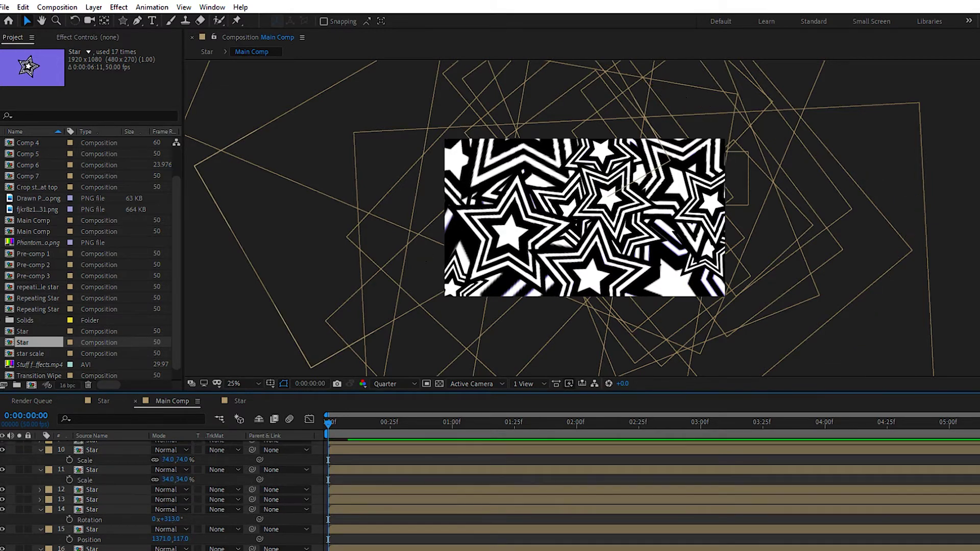
scroll(102, 541, "up", 2)
left_click(102, 530)
key("Delete")
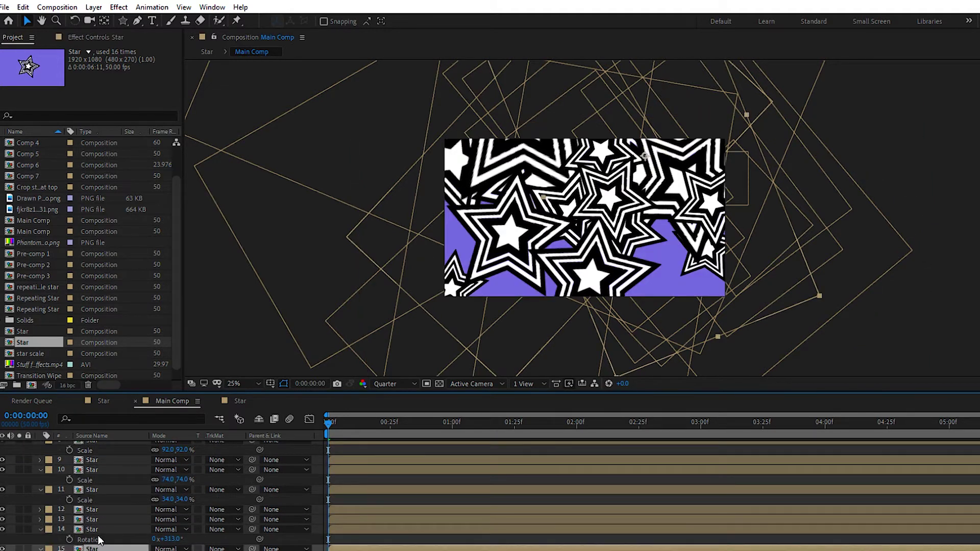
left_click(99, 536)
key("Delete")
left_click(97, 539)
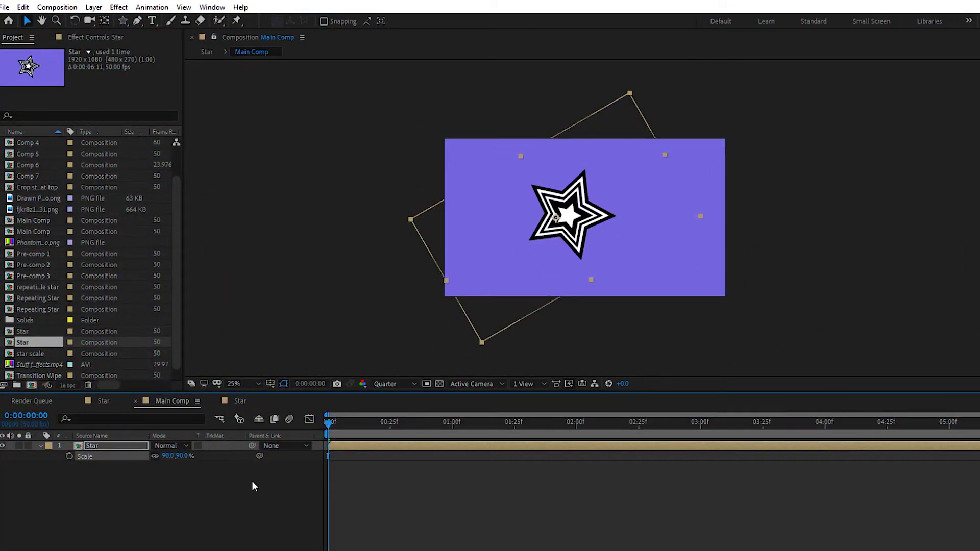
left_click(240, 401)
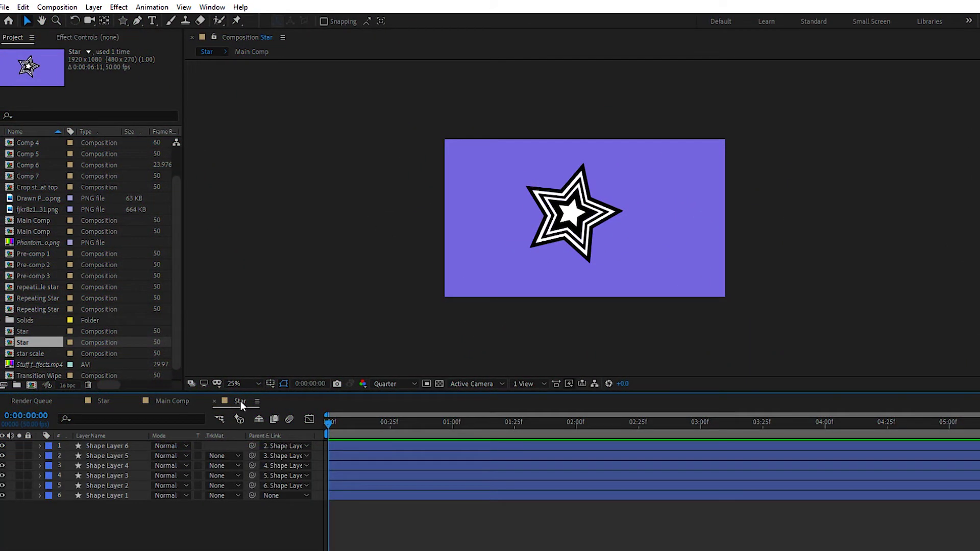
Step: Set Shape Layer 1's first Scale keyframe to 0% so the star grows in
left_click(106, 496)
key("s")
left_click_drag(679, 426, 314, 428)
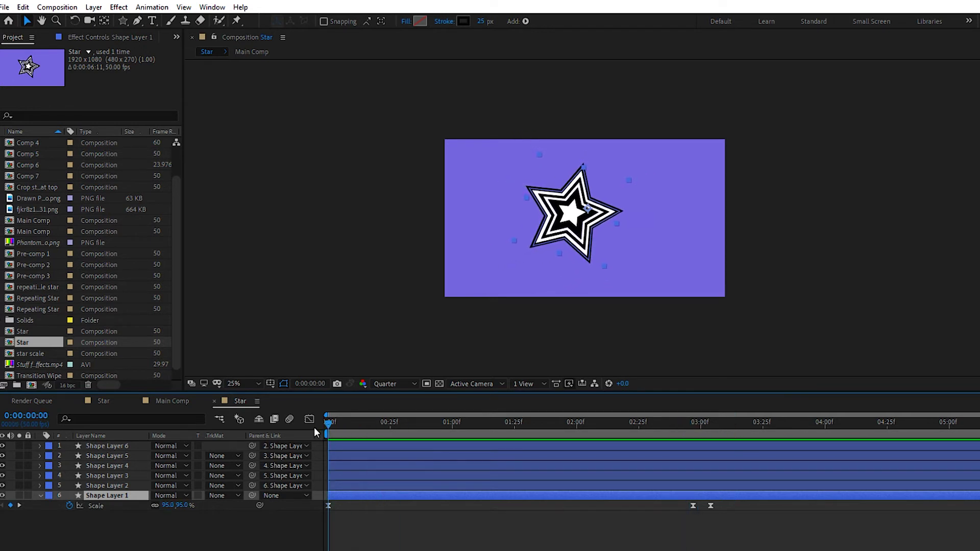
type("0")
key("Tab")
left_click_drag(683, 426, 977, 434)
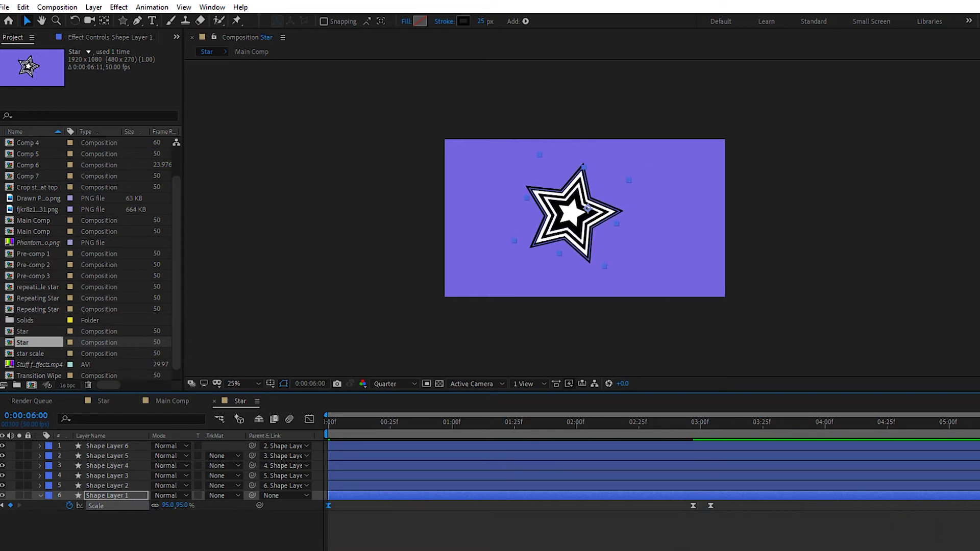
left_click(173, 505)
type("0")
key("Return")
left_click_drag(574, 429, 273, 427)
Step: Switch back to Main Comp and scrub to watch the star appear
left_click(439, 384)
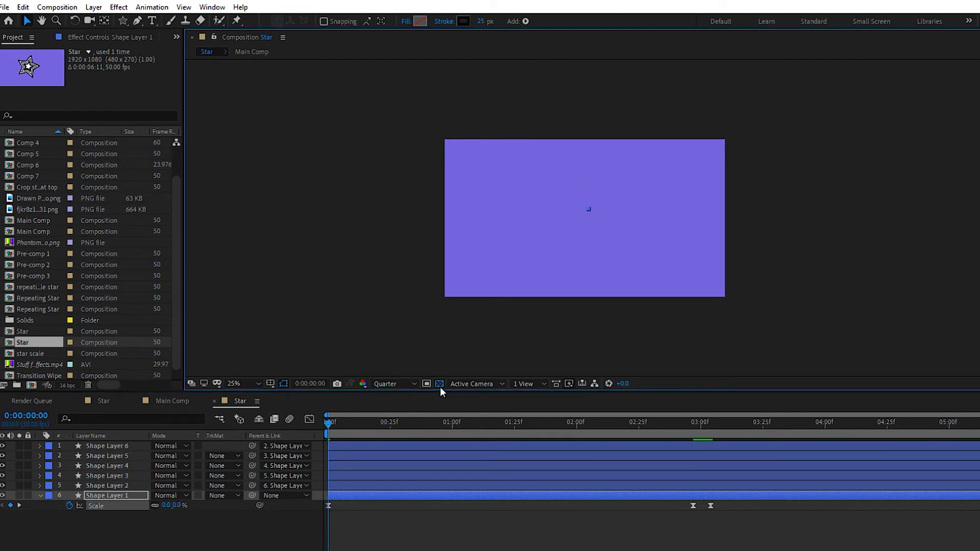
left_click(174, 401)
left_click_drag(412, 435, 512, 423)
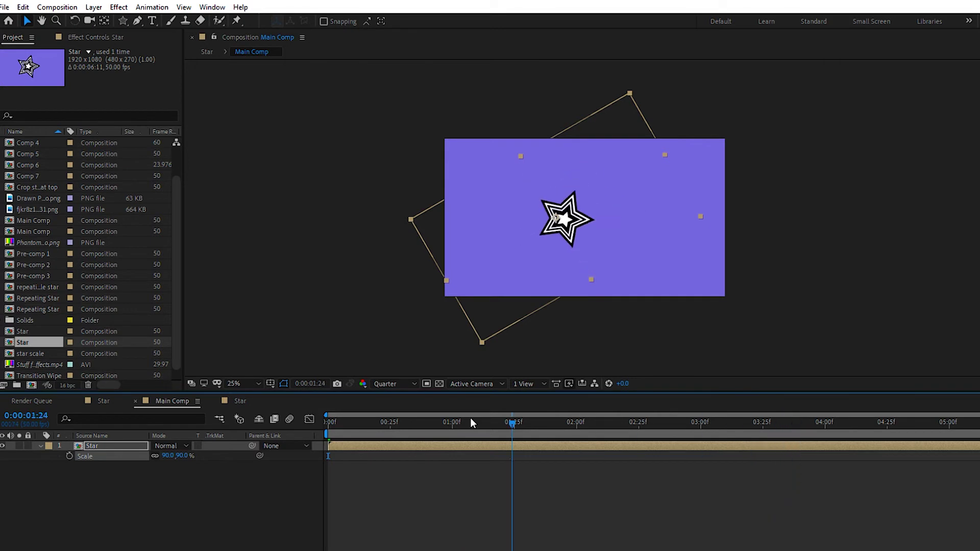
Step: Turn on the transparency grid and add fjkr8z1rp7p31.png to Main Comp below the Star layer
left_click(439, 384)
left_click_drag(397, 421, 538, 389)
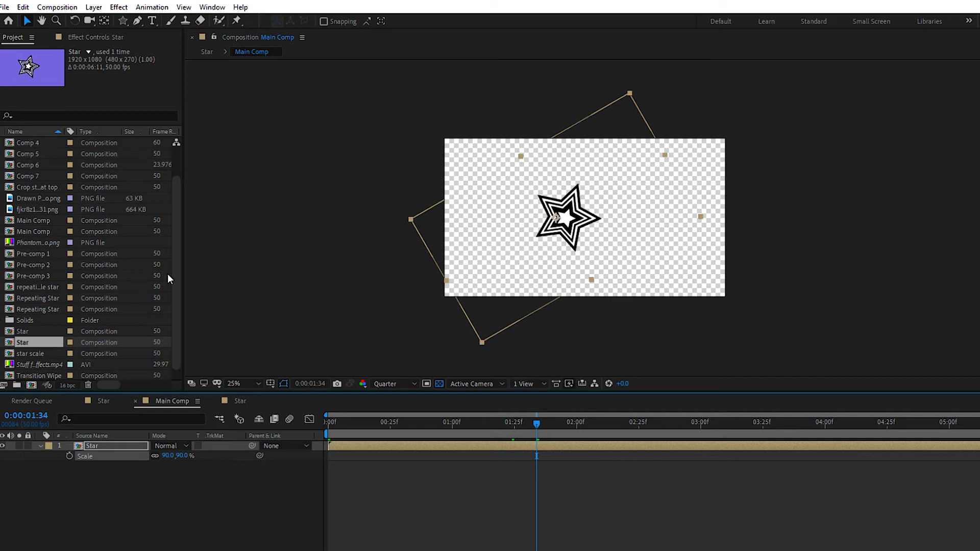
left_click(47, 217)
left_click(48, 208)
left_click_drag(47, 207, 334, 444)
left_click_drag(452, 434, 307, 408)
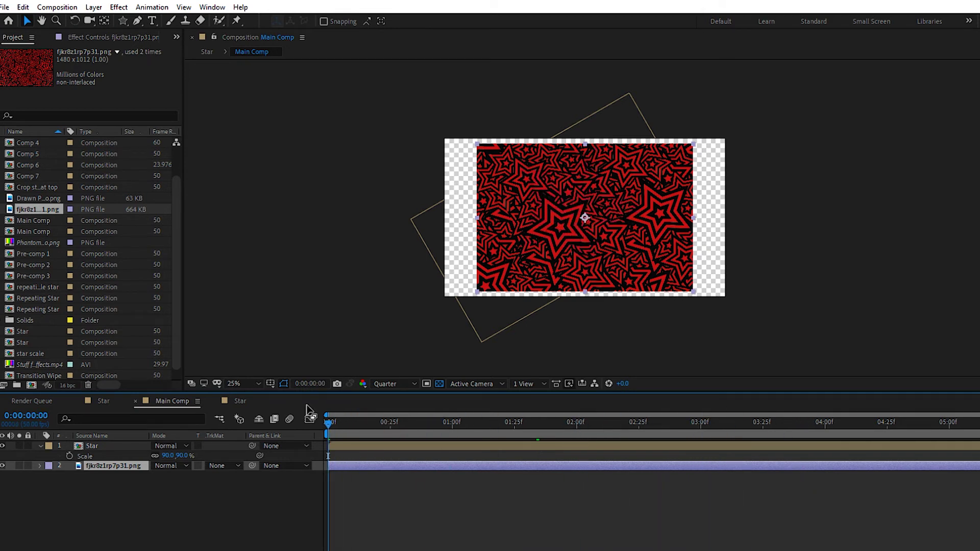
Step: Delete the red star PNG reference layer from Main Comp
key("Delete")
left_click_drag(334, 423, 254, 415)
key("space")
Step: Duplicate the Star layer, offsetting each copy's position, rotation and scale
left_click(145, 445)
key("ctrl+d")
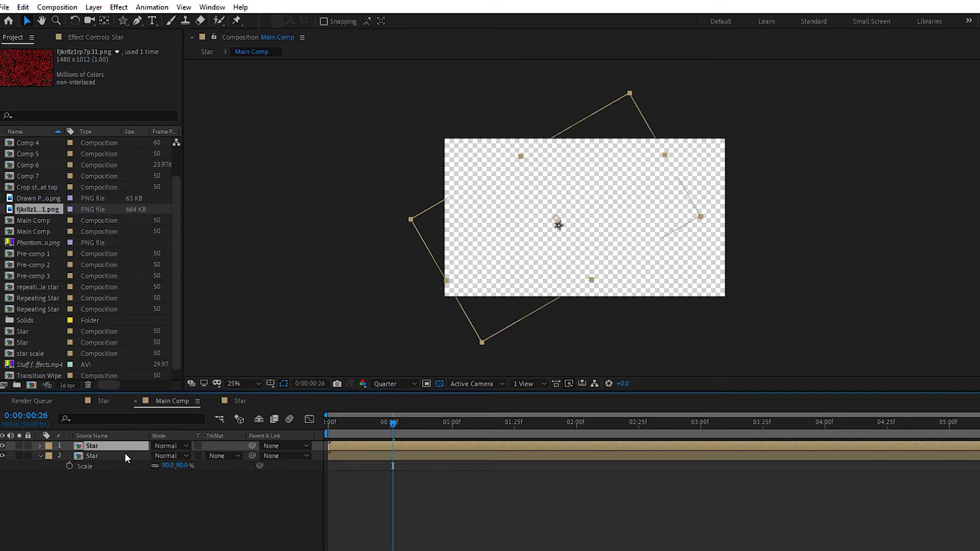
key("p")
left_click_drag(161, 455, 823, 427)
key("s")
key("ctrl+d")
key("p")
key("r")
key("s")
Step: Play back Main Comp to preview the duplicated stars
key("space")
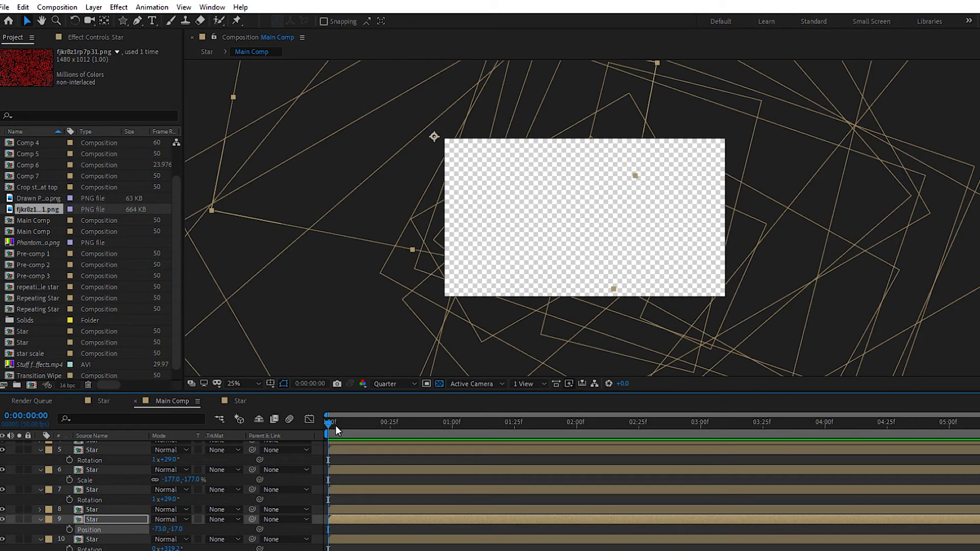
left_click_drag(363, 426, 317, 426)
key("space")
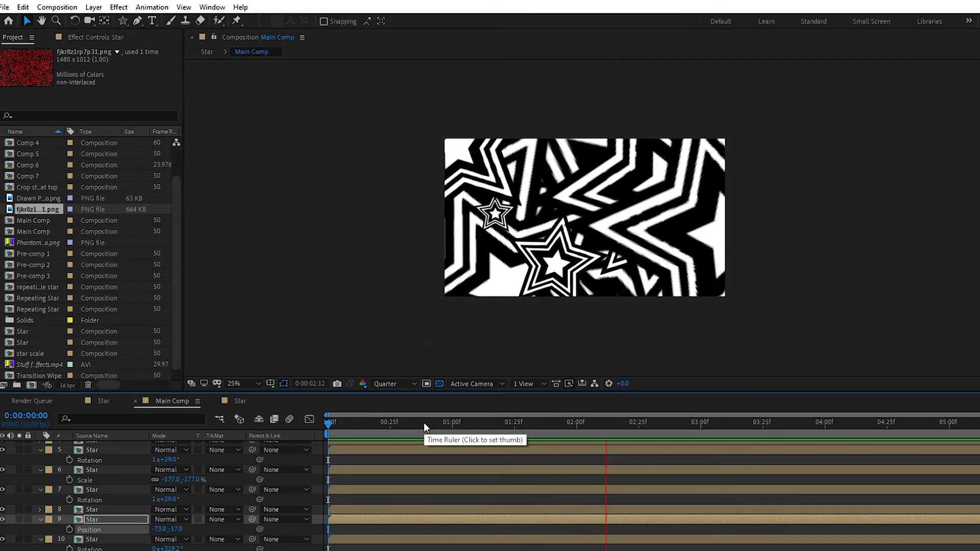
Step: Create a new shape layer and move it to the top of Main Comp
left_click(93, 7)
mouse_move(106, 24)
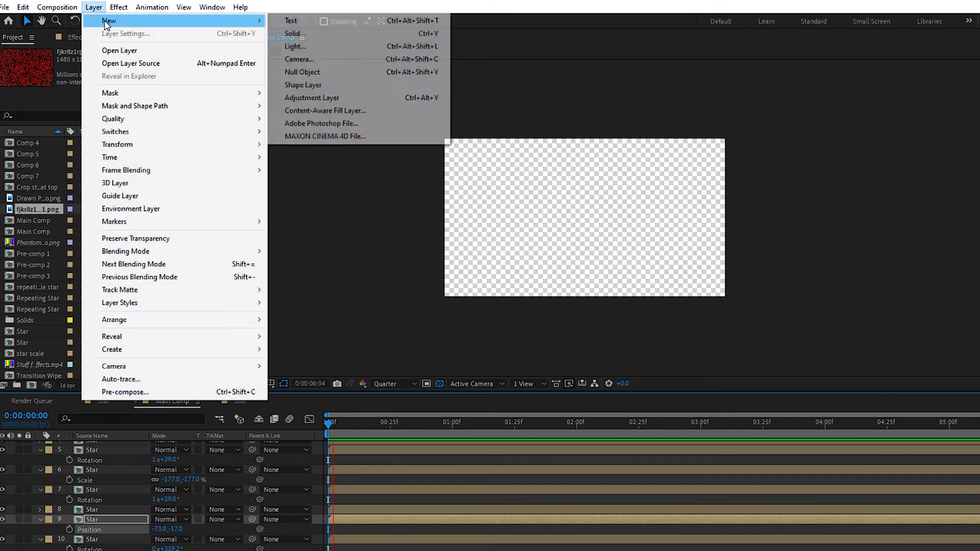
key("Escape")
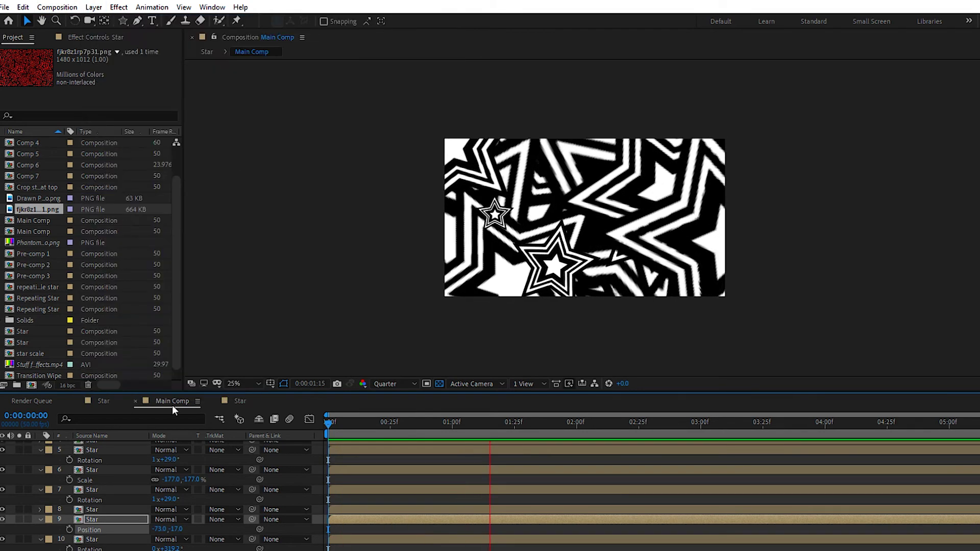
scroll(154, 473, "up", 4)
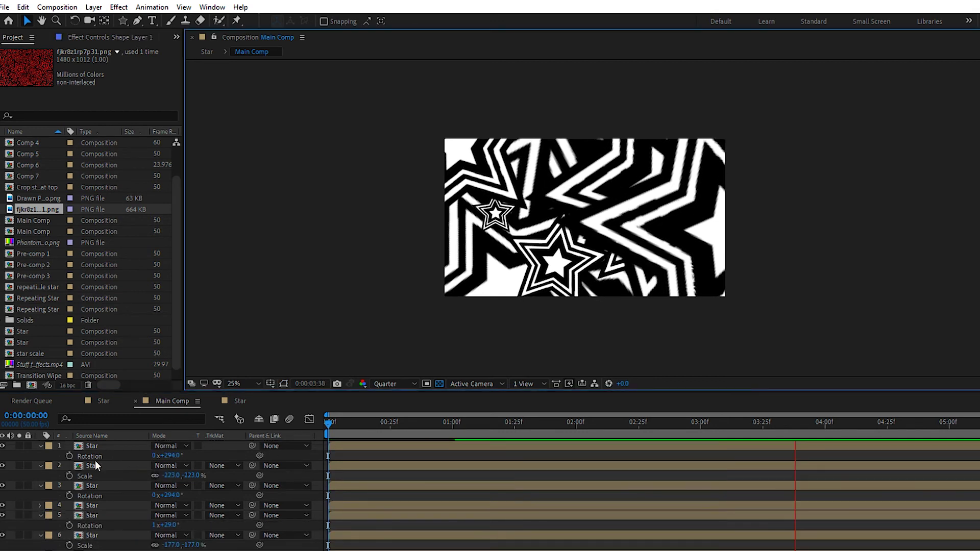
key("q")
key("space")
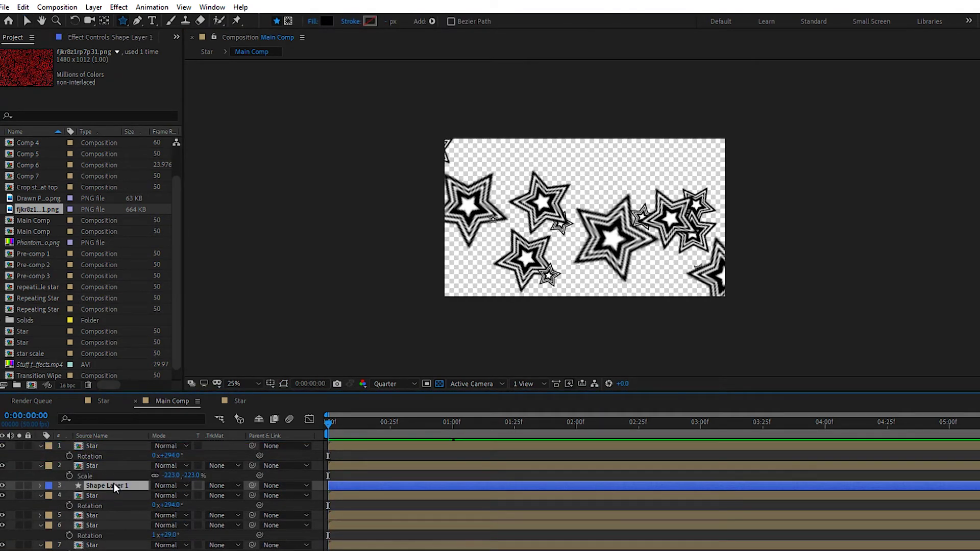
left_click_drag(113, 482, 114, 442)
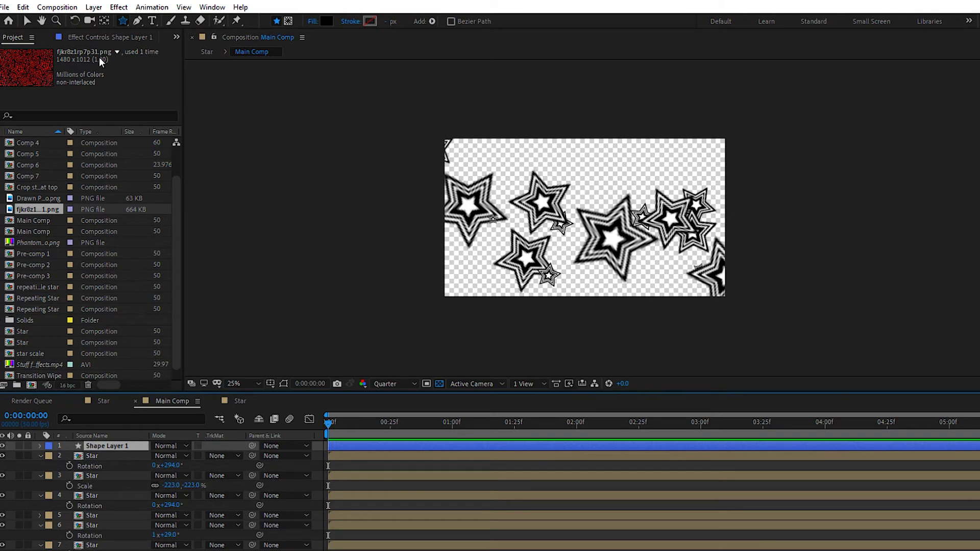
Step: Set up the Pen tool with no fill and a pure red FF0000 stroke
left_click(138, 21)
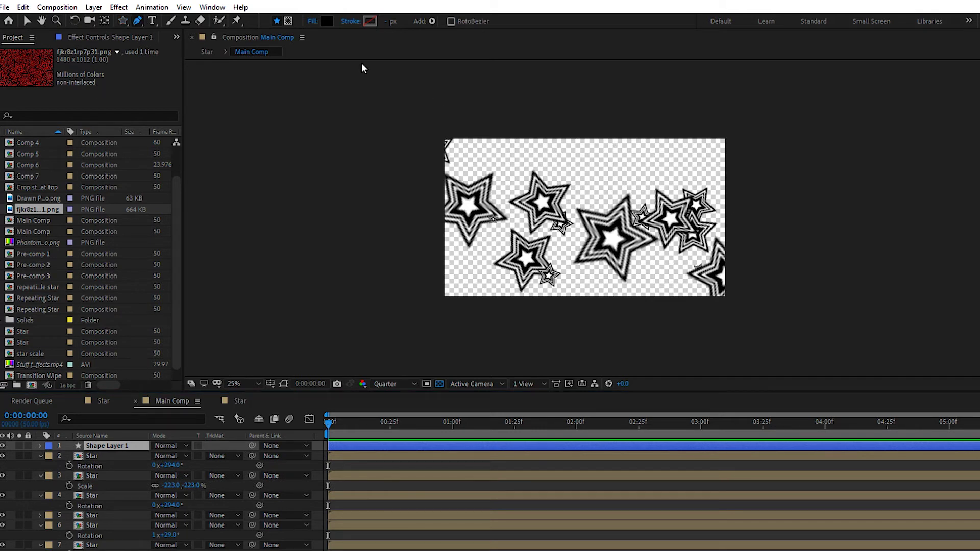
left_click(317, 21)
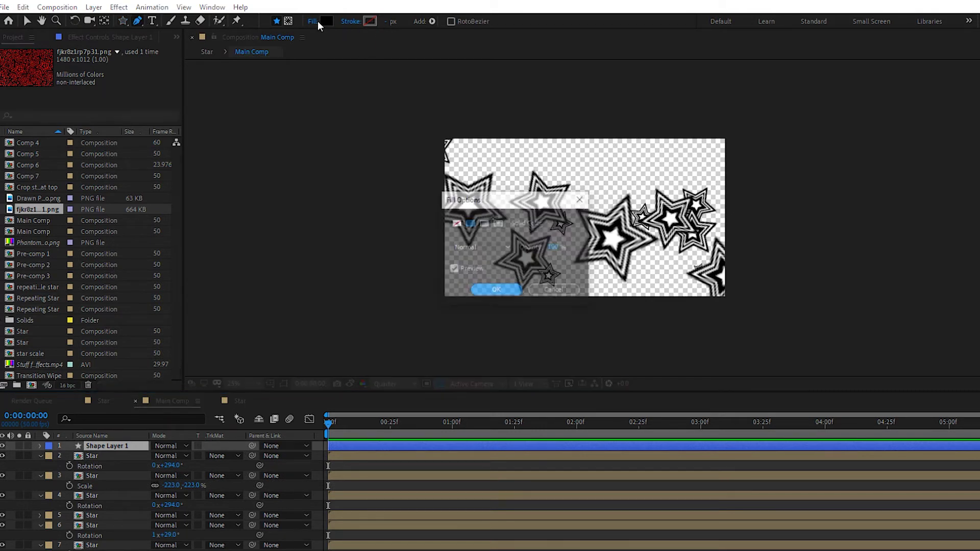
left_click(455, 224)
left_click(496, 290)
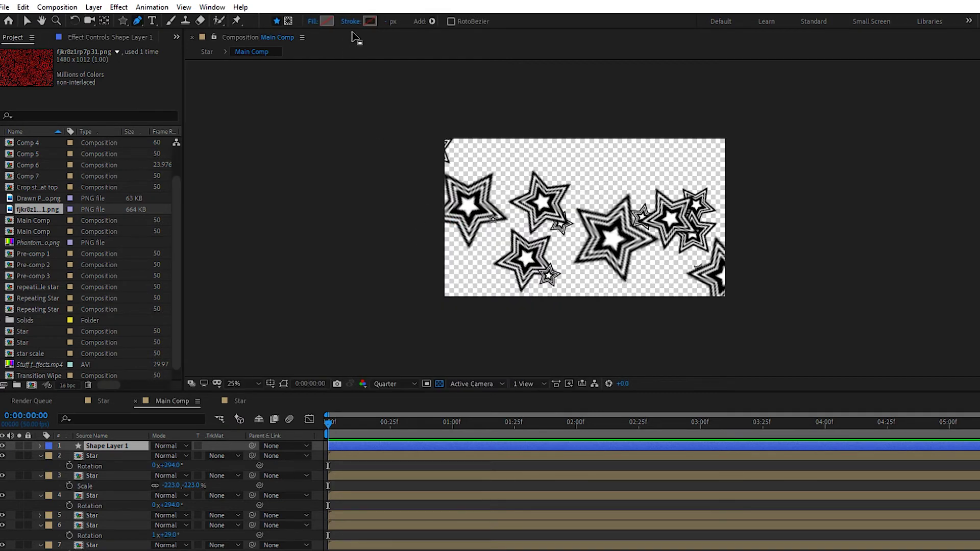
left_click(369, 21)
left_click_drag(136, 322, 162, 279)
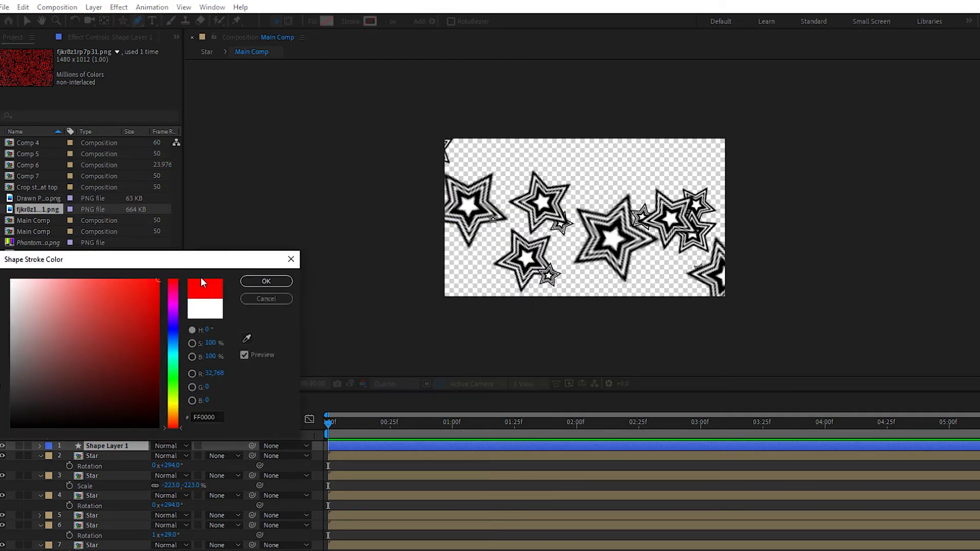
left_click(266, 281)
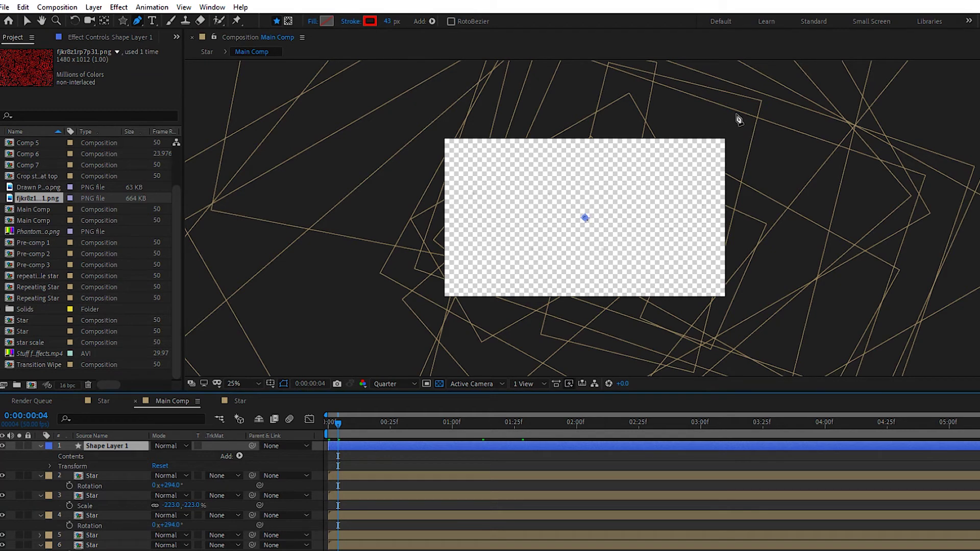
Step: Draw the zigzag path from the top-right corner toward the lower left
left_click(730, 121)
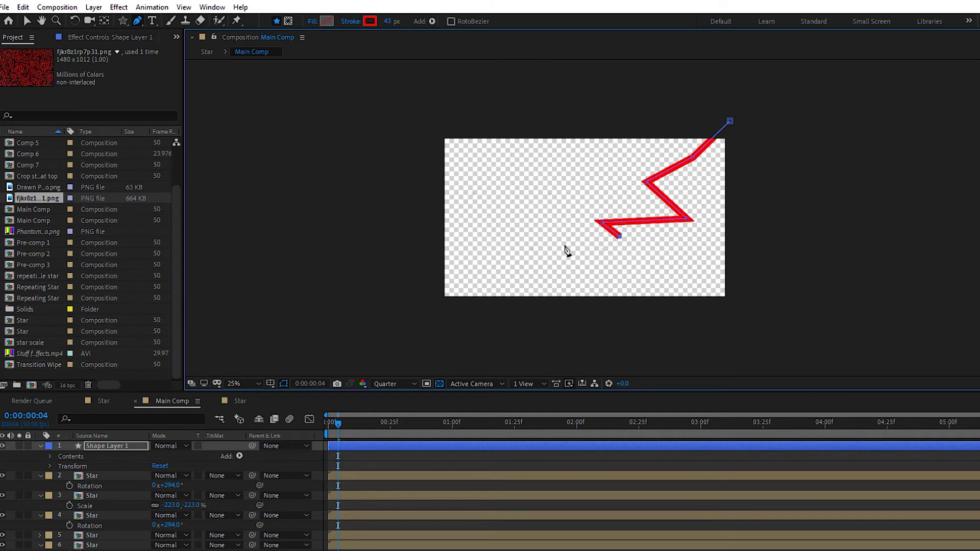
left_click(556, 278)
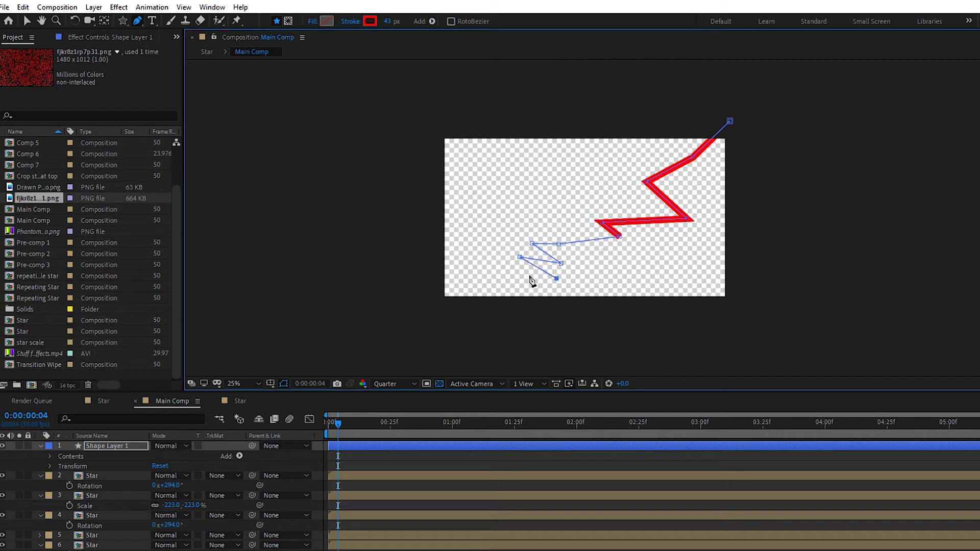
left_click(491, 269)
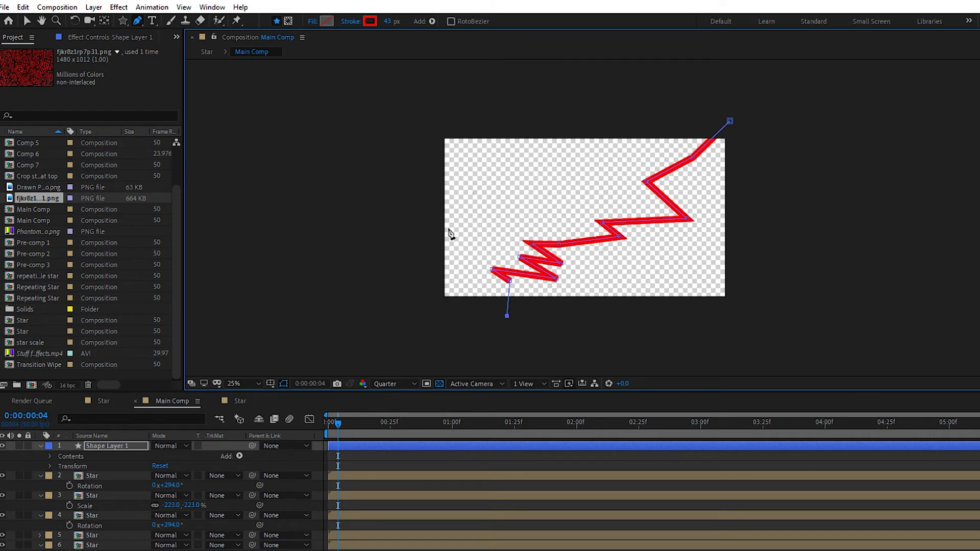
left_click(28, 20)
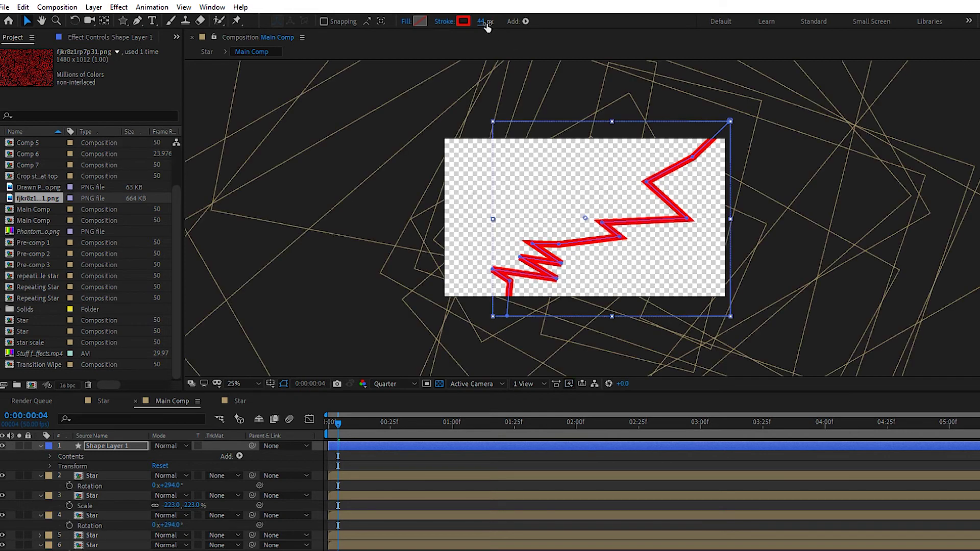
Step: Thicken the red stroke to 97 px and reposition the middle zigzag point
left_click_drag(487, 26, 513, 27)
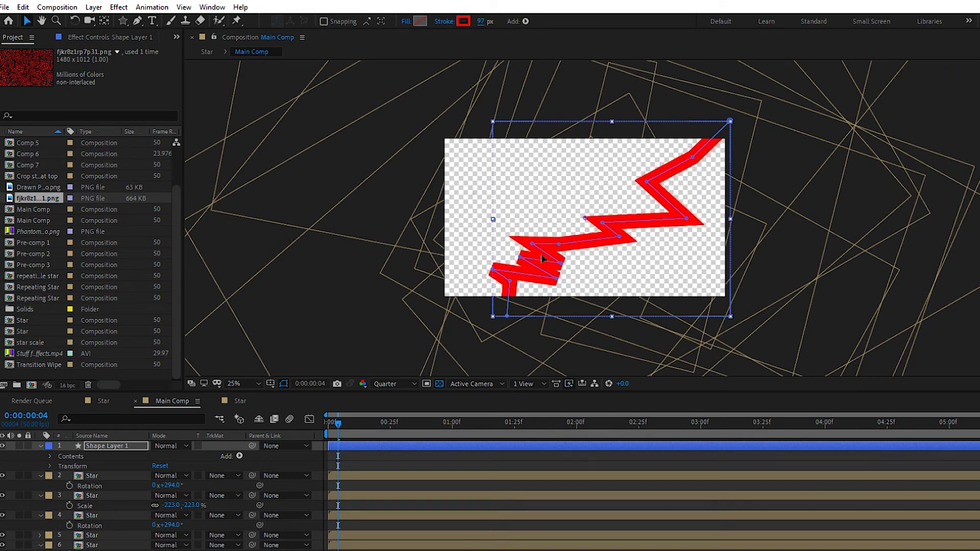
left_click(520, 259)
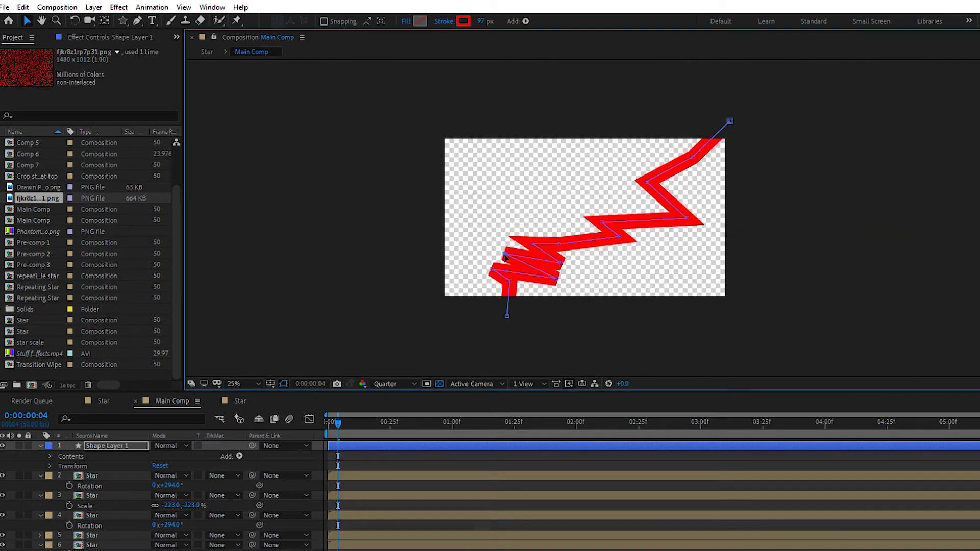
mouse_move(502, 256)
left_mouse_down()
mouse_move(461, 236)
mouse_move(526, 251)
mouse_move(503, 251)
left_mouse_up()
key("period")
key("comma")
left_click(495, 324)
left_click(351, 290)
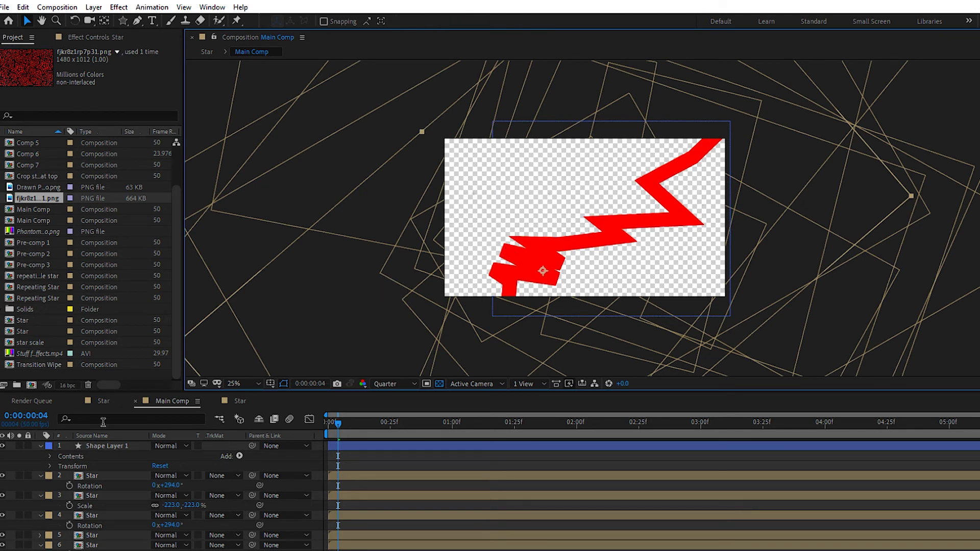
Step: Add Trim Paths to Shape Layer 1 and set its End to 0%
left_click(105, 446)
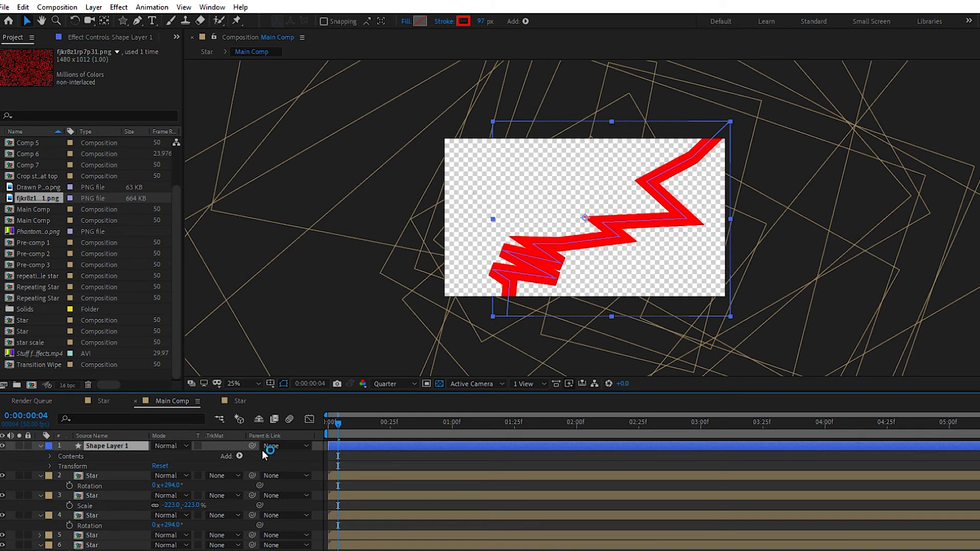
left_click(238, 457)
left_click(295, 391)
mouse_move(460, 431)
left_mouse_down()
mouse_move(457, 423)
mouse_move(498, 421)
mouse_move(451, 423)
left_mouse_up()
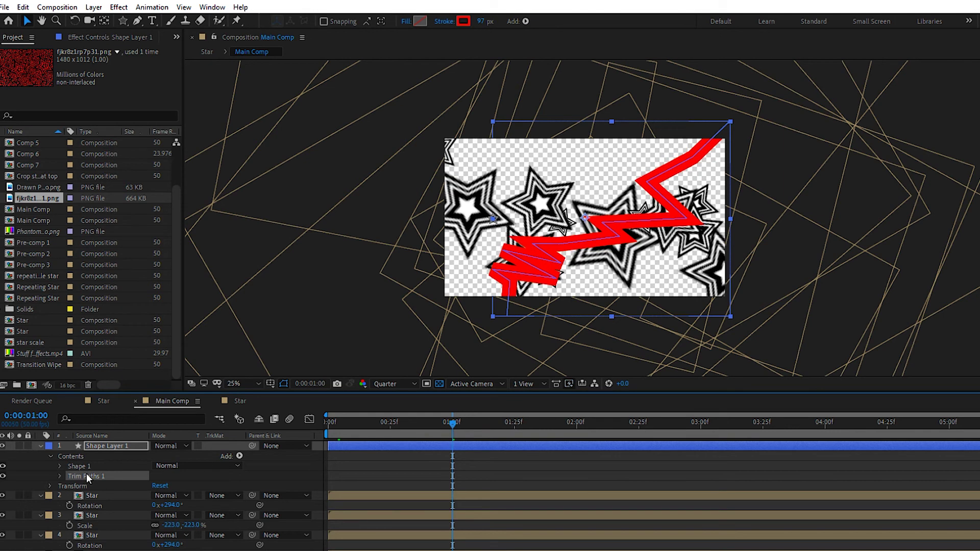
left_click(60, 475)
left_click_drag(156, 495, 104, 495)
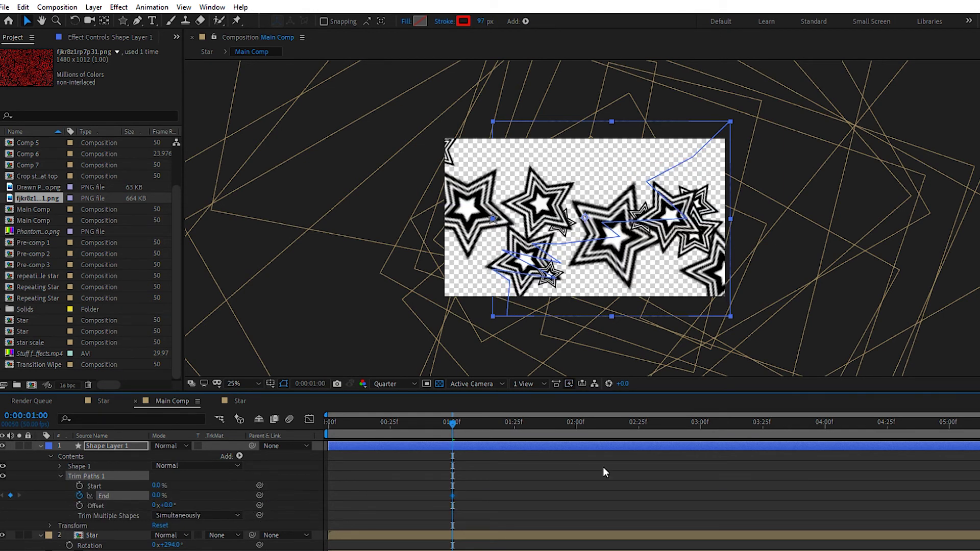
Step: Keyframe Trim Paths End at 100% at 3 s and hold it at 4 s
left_click_drag(449, 435, 700, 435)
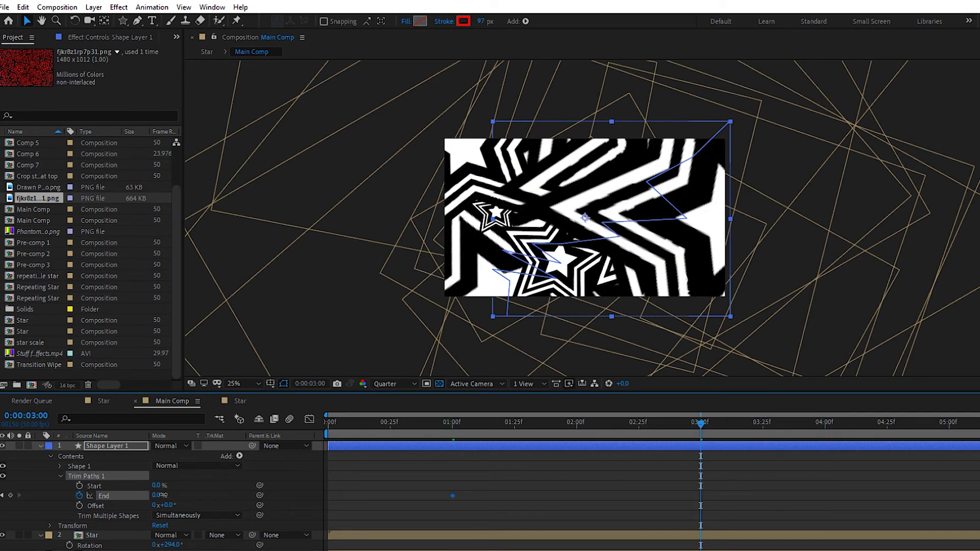
left_click_drag(153, 495, 296, 500)
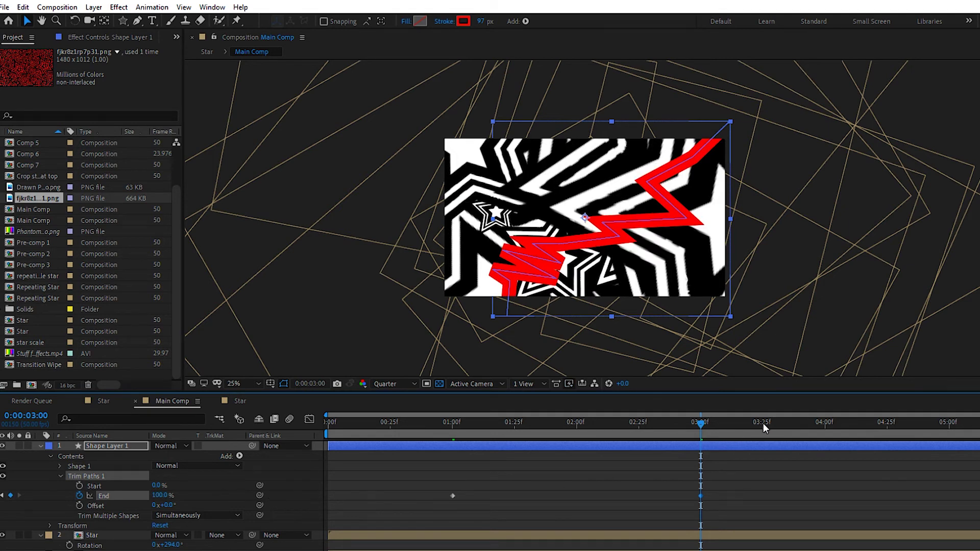
left_click_drag(764, 423, 824, 425)
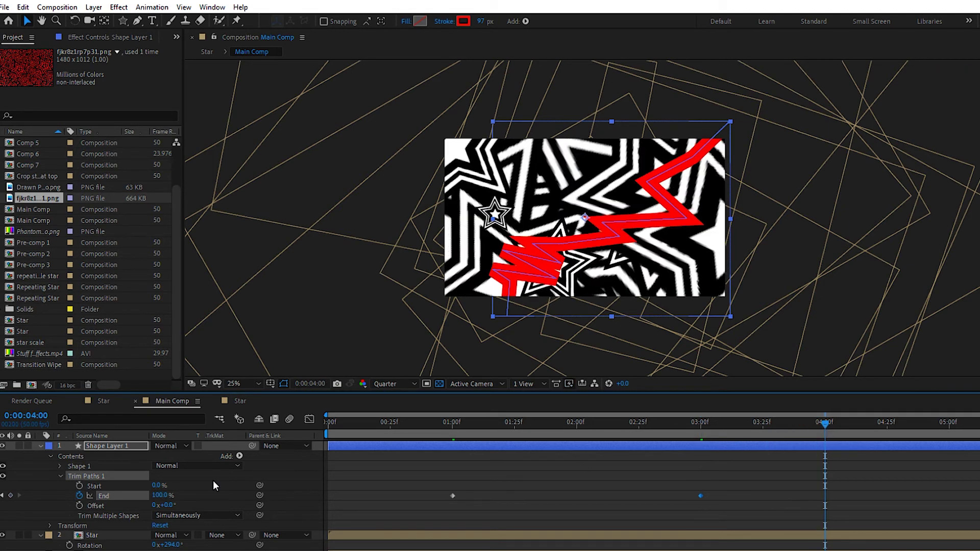
left_click(11, 496)
Step: Keyframe Trim Paths Start from 0% near 4:20 to 100% at 5 s
mouse_move(943, 424)
left_mouse_down()
mouse_move(973, 422)
mouse_move(950, 422)
left_mouse_up()
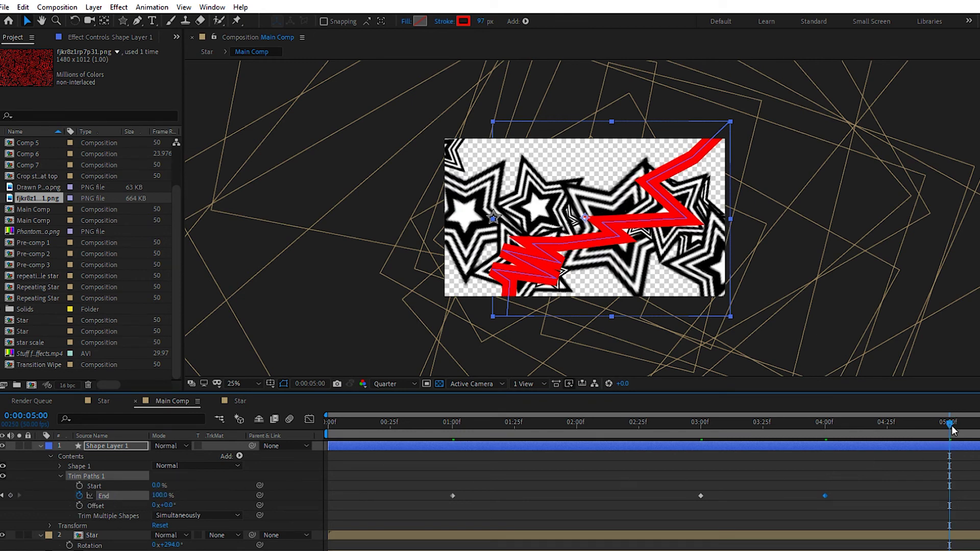
left_click(79, 485)
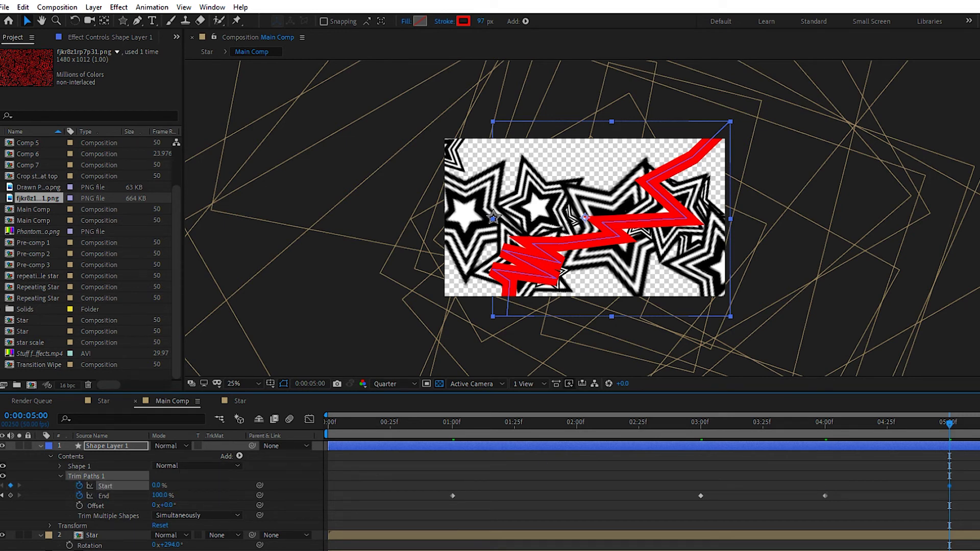
left_click_drag(899, 482, 889, 482)
left_click_drag(160, 485, 417, 491)
mouse_move(949, 423)
left_mouse_down()
mouse_move(427, 409)
mouse_move(950, 451)
left_mouse_up()
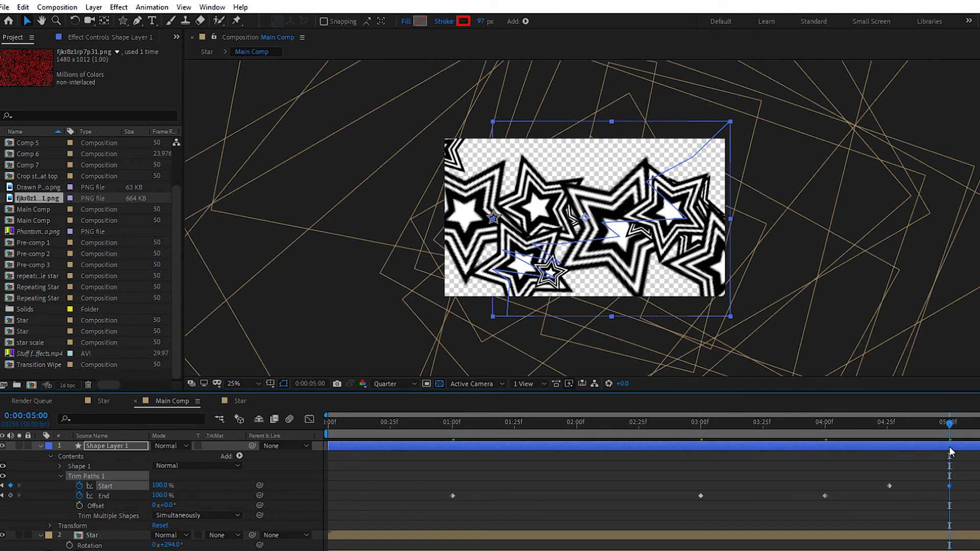
Step: Duplicate Shape Layer 1 and place the copy beneath the original
left_click(87, 446)
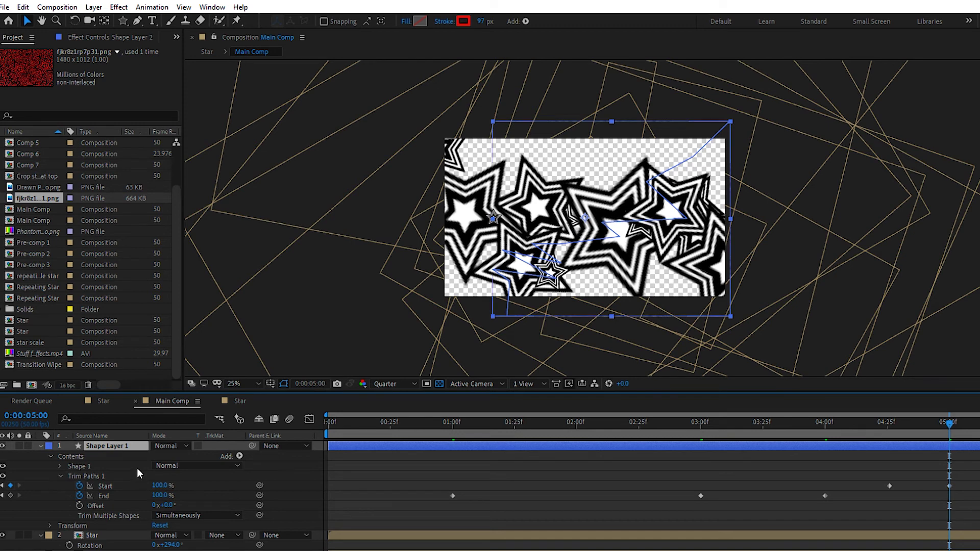
key("ctrl+d")
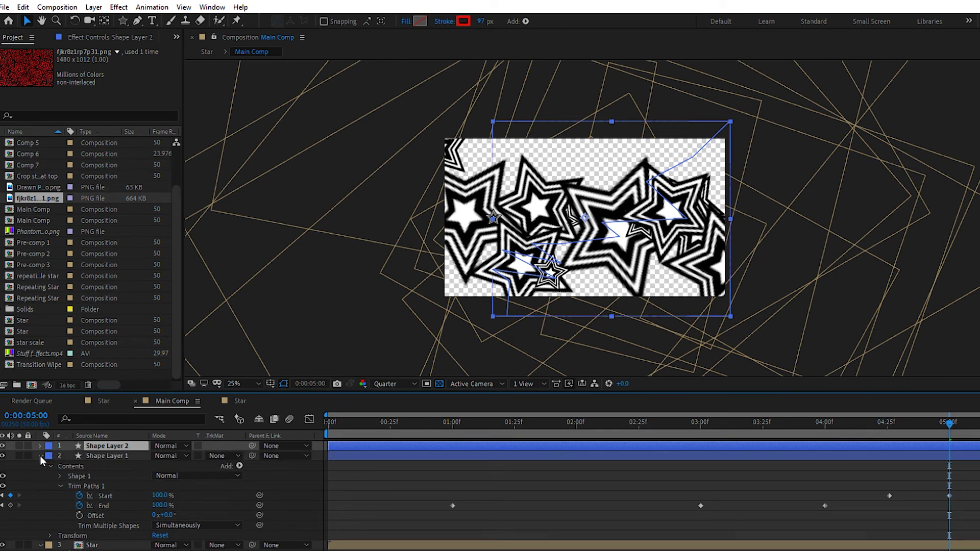
left_click(40, 456)
left_click_drag(111, 447, 113, 460)
Step: Rename the copied layer to 'drop shadow'
right_click(124, 460)
key("Escape")
key("Return")
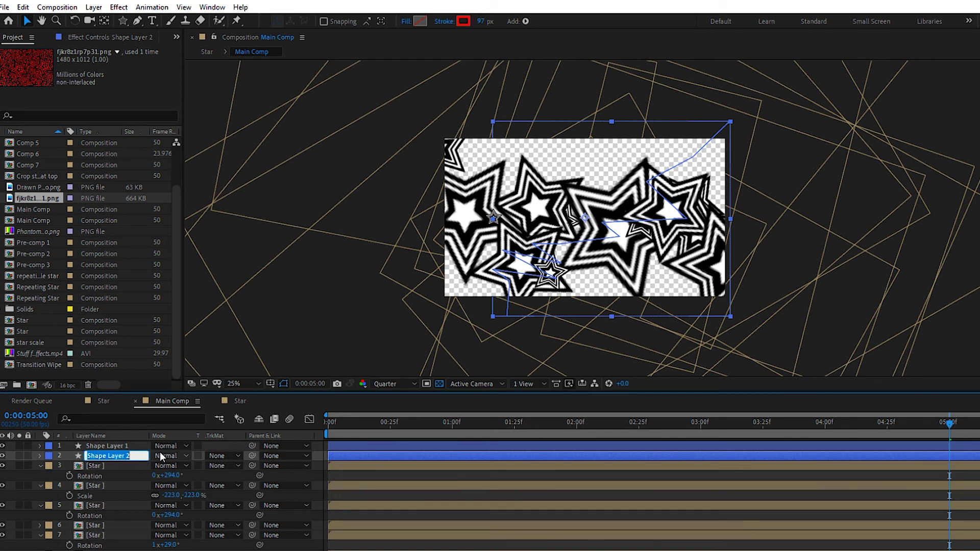
type("drop sh")
key("ctrl+a")
key("BackSpace")
type("drop shadow")
key("Return")
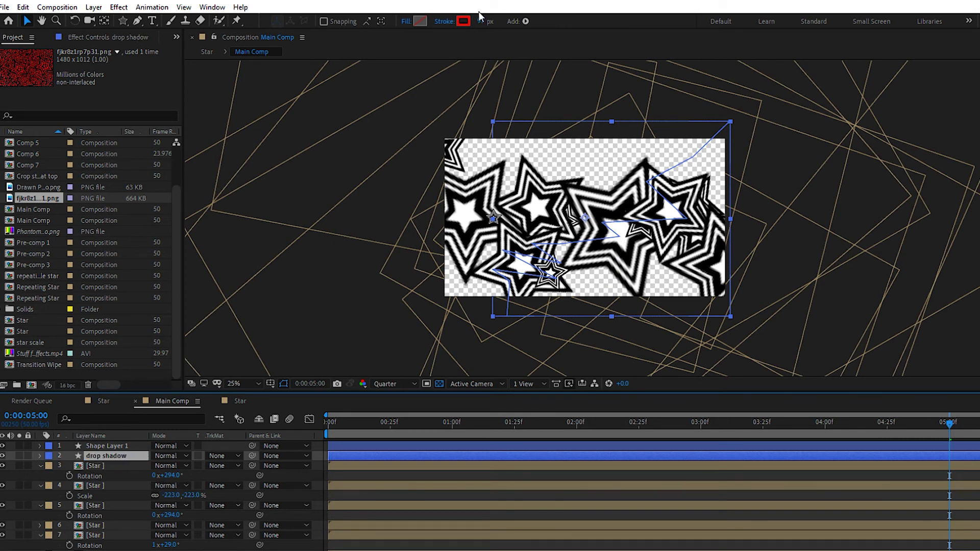
Step: Make the drop shadow's stroke black and set its opacity to 60%
left_click(464, 21)
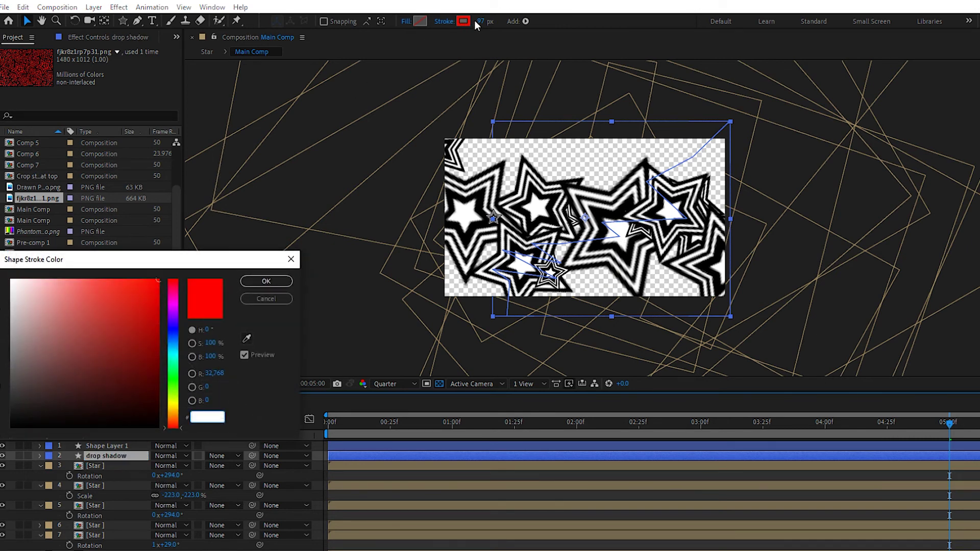
left_click_drag(149, 303, 130, 433)
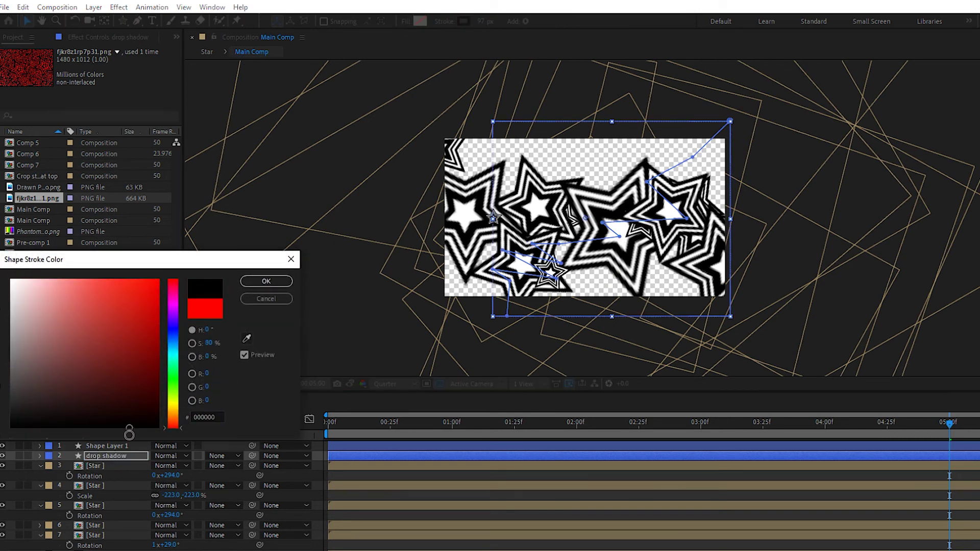
left_click(265, 283)
left_click(103, 456)
key("t")
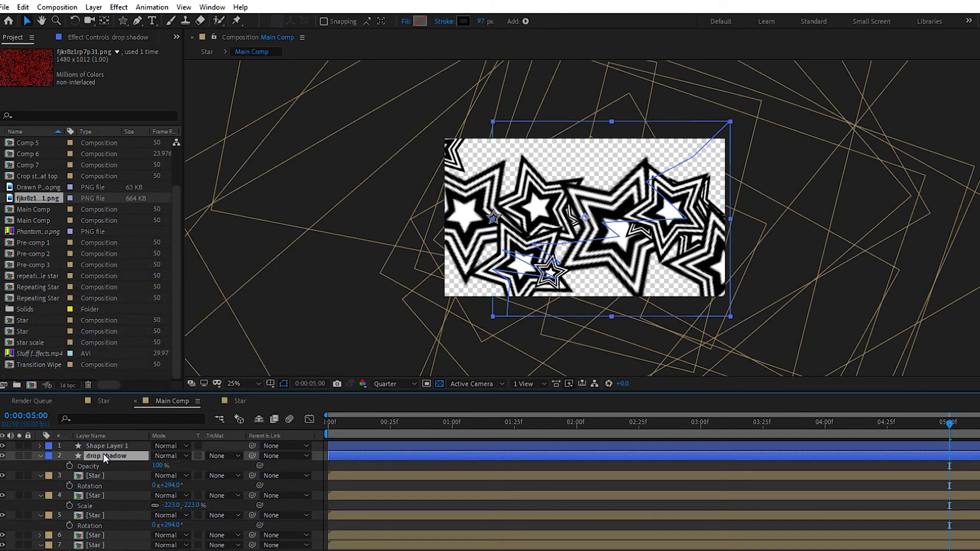
left_click(158, 465)
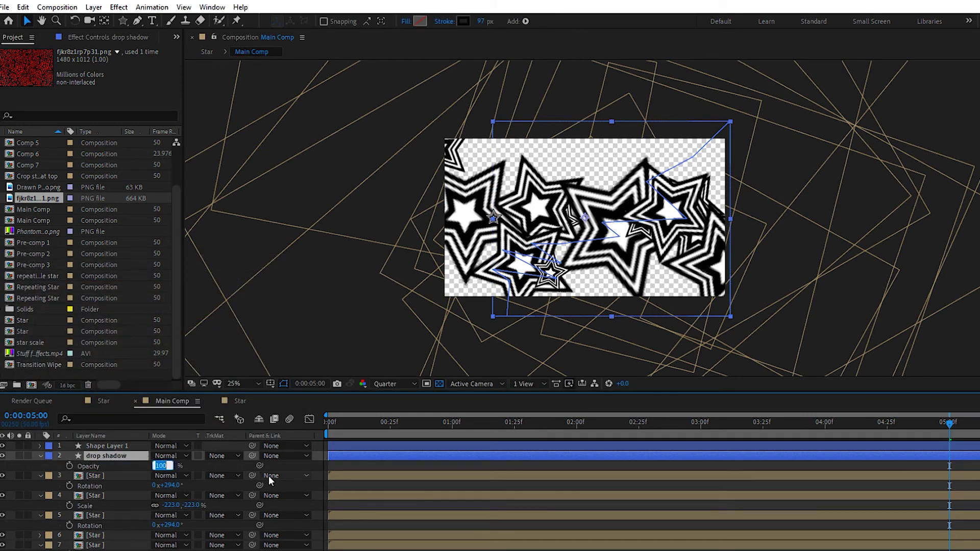
type("60")
key("Return")
left_click_drag(465, 424, 455, 424)
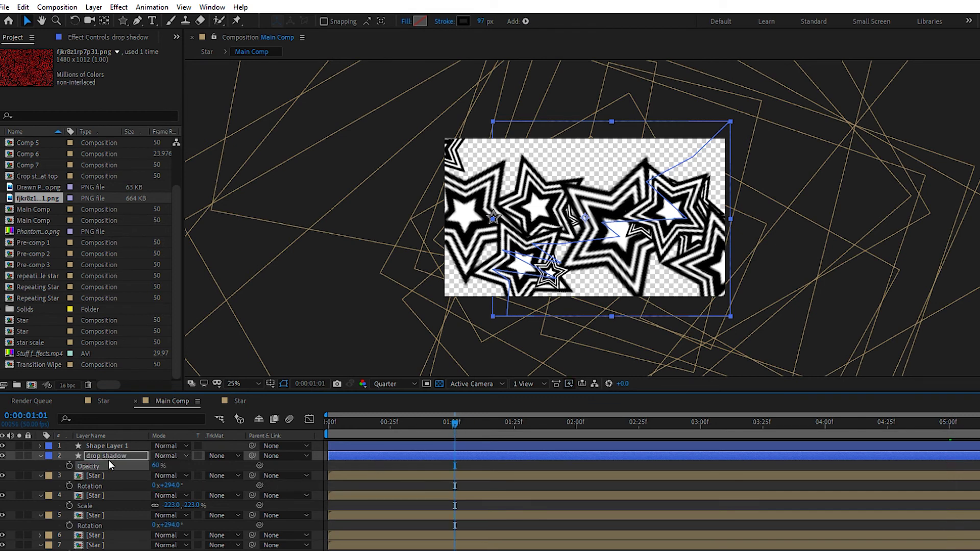
Step: Move the drop shadow layer to position 978, 592, below-right of the red stroke
left_click(534, 424)
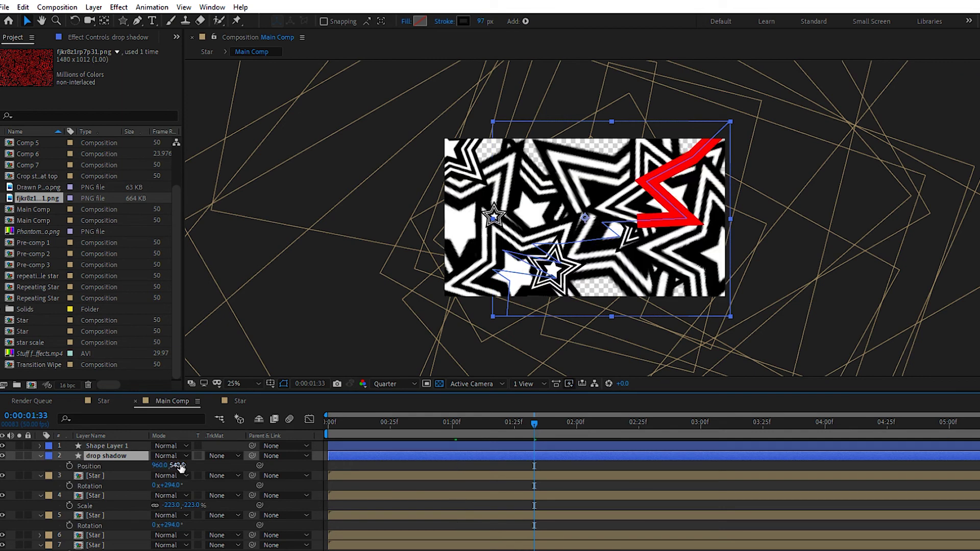
left_click_drag(179, 467, 217, 456)
left_click_drag(158, 466, 168, 465)
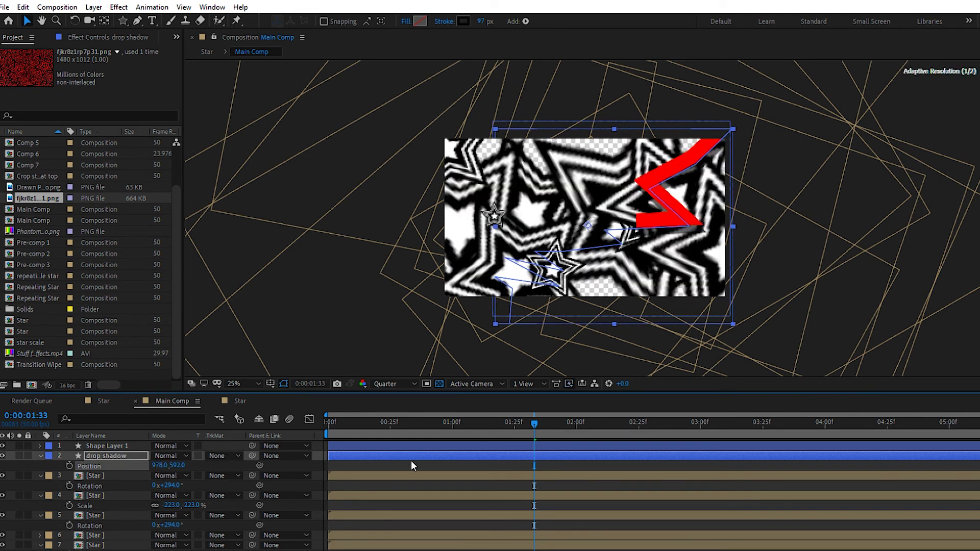
left_click_drag(529, 428, 543, 430)
key("Page_Down")
key("Page_Down")
key("Page_Down")
Step: Show the purple background and toggle star layer visibility to check the shadow
left_click(440, 387)
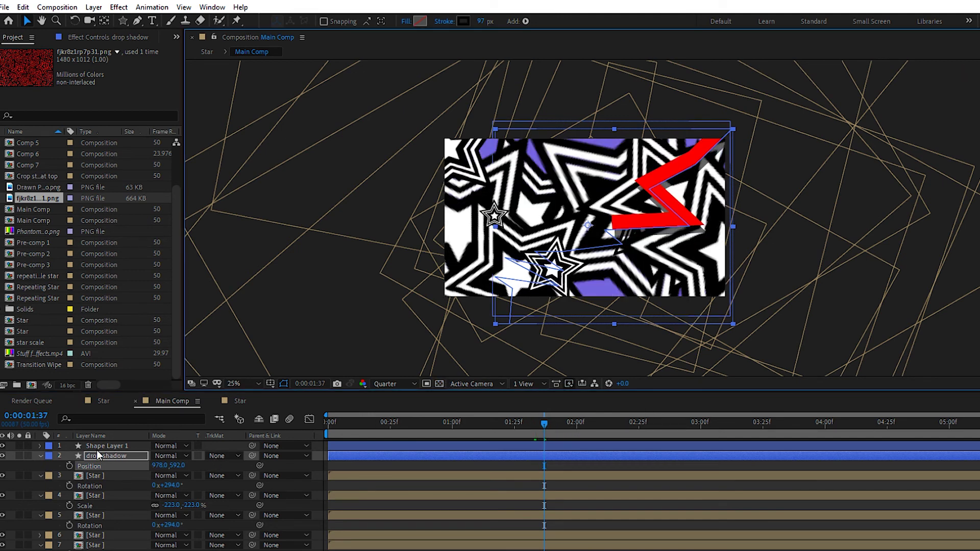
left_click(2, 475)
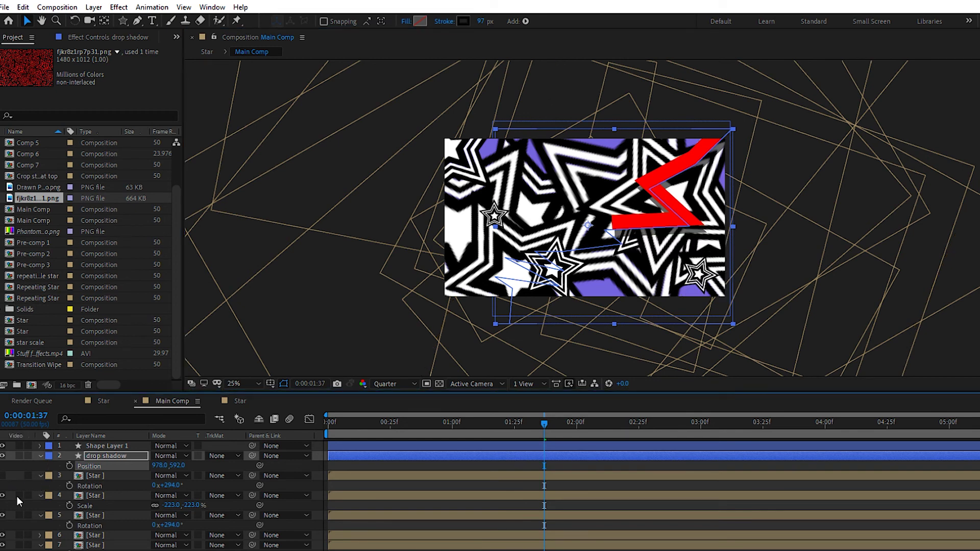
left_click(2, 516)
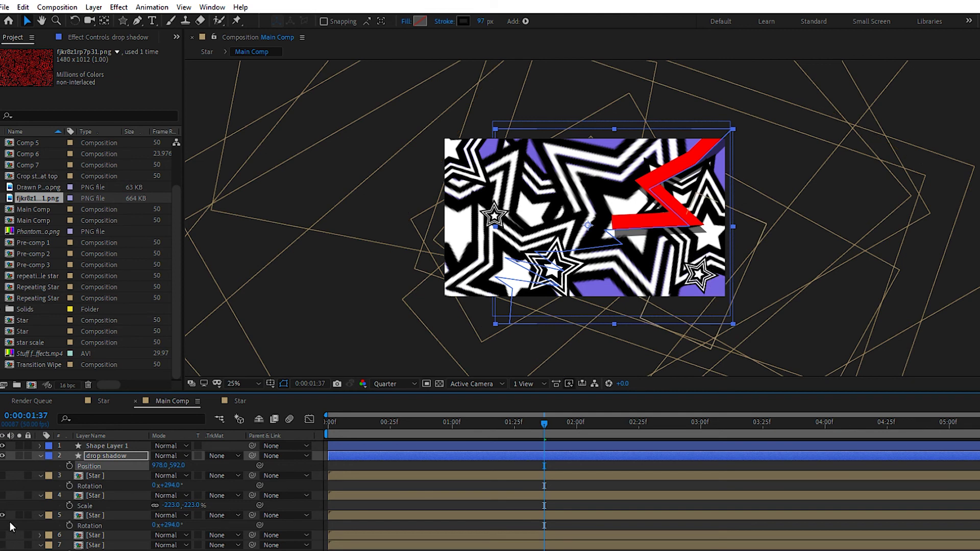
left_click(2, 515)
scroll(63, 495, "down", 3)
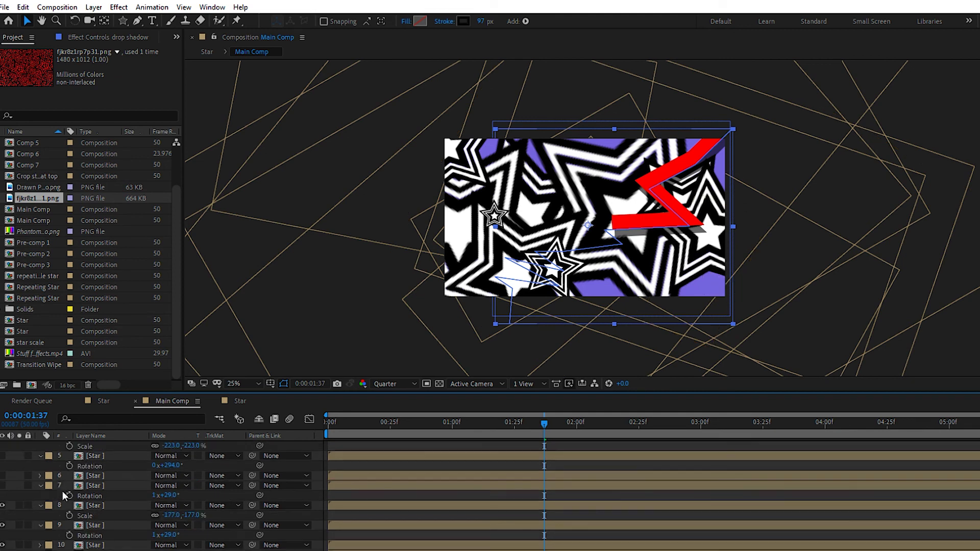
left_click(793, 154)
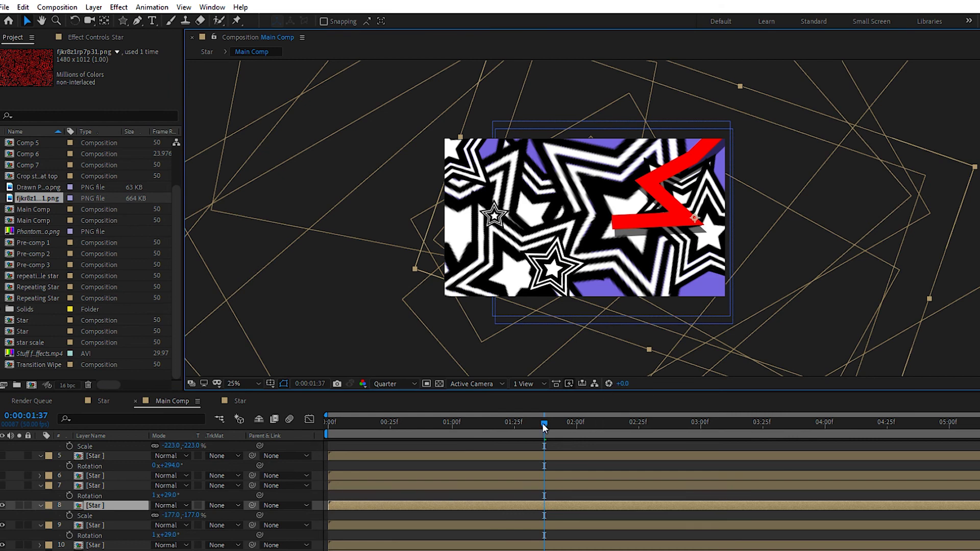
Step: Shift the drop shadow layer a few frames later and scrub to preview the trailing shadow
left_click_drag(544, 424, 686, 426)
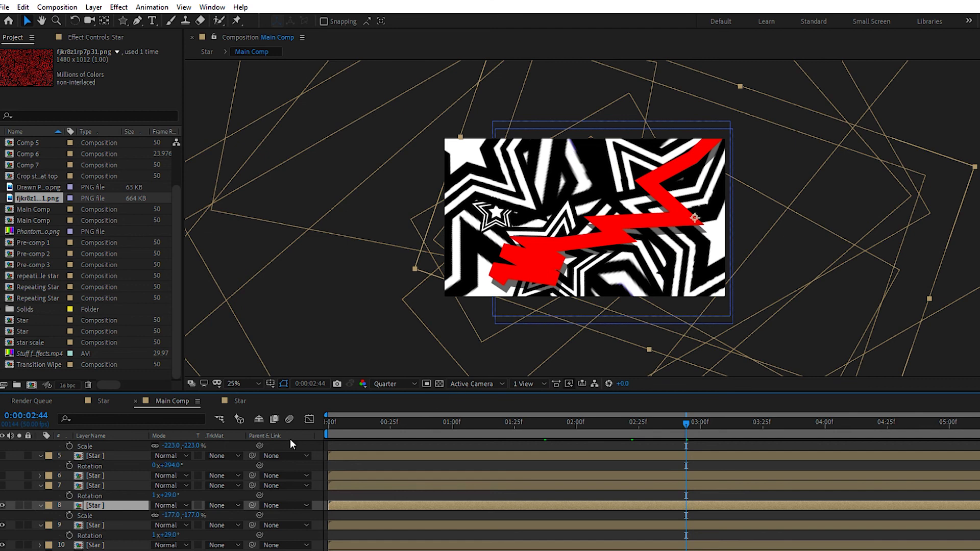
scroll(205, 458, "up", 3)
left_click_drag(336, 455, 345, 454)
left_click_drag(699, 421, 761, 427)
left_click(805, 427)
left_click_drag(826, 430, 979, 434)
left_click_drag(351, 421, 723, 425)
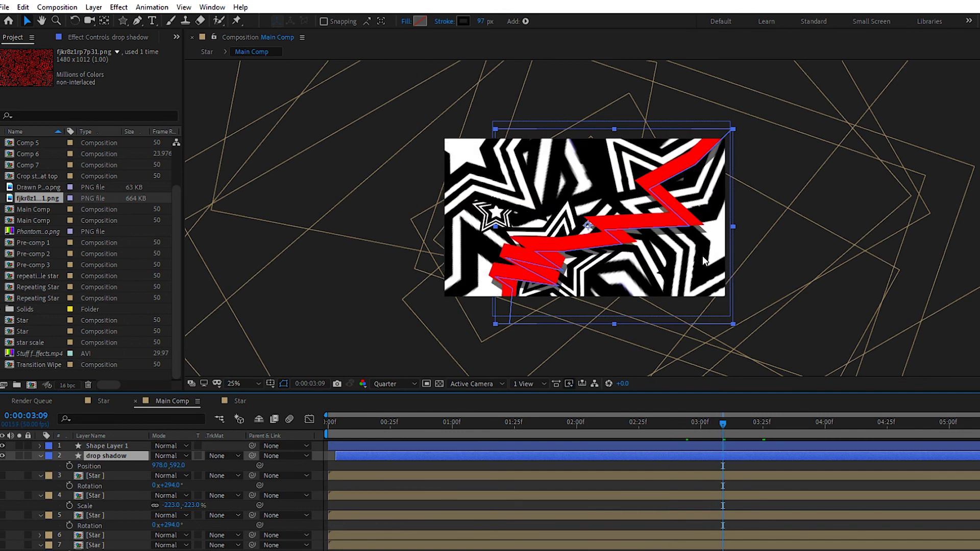